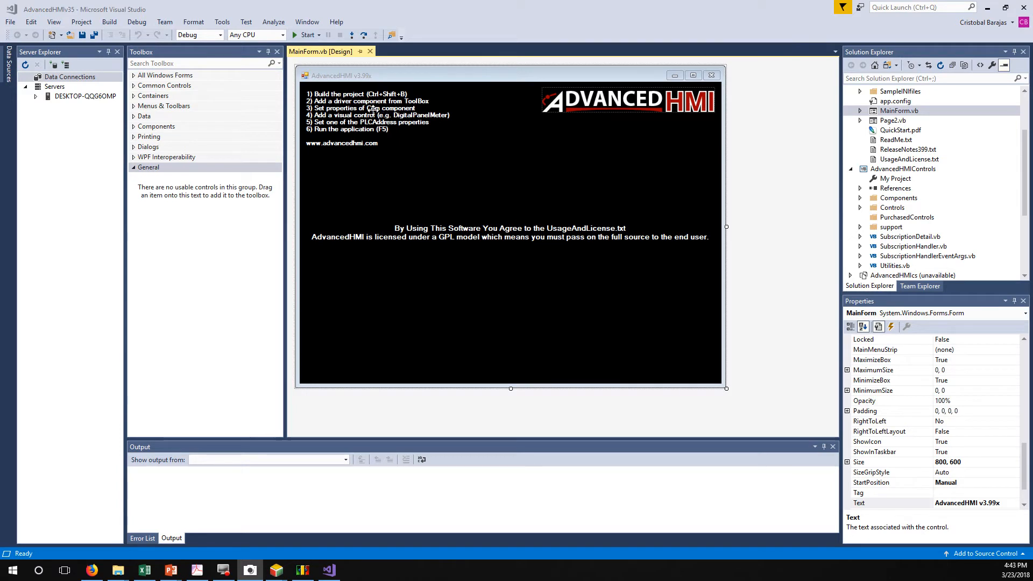
- Build the AdvancedHMI solution so the driver and control components are available for the main form
left_click(329, 112)
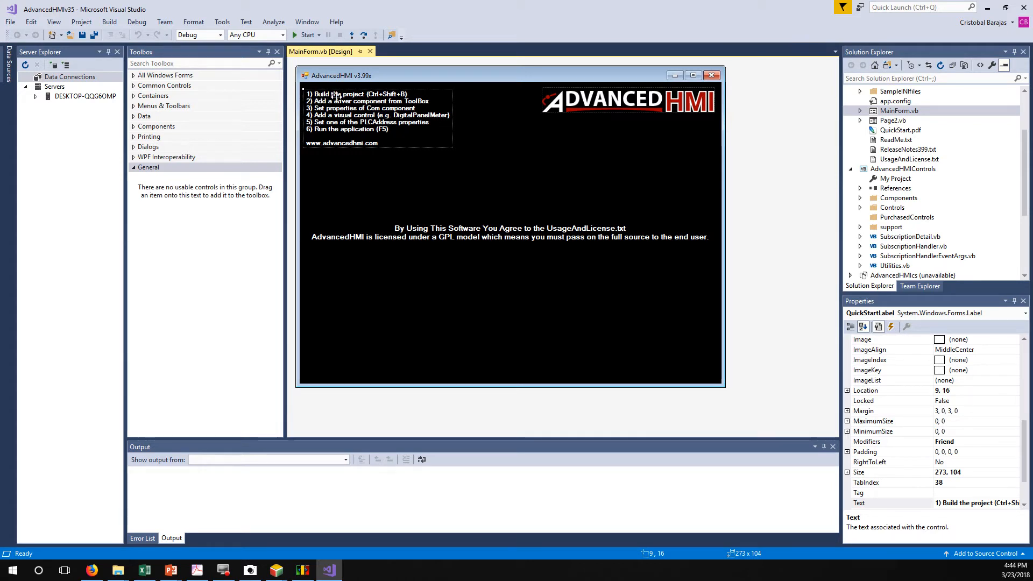
left_click(380, 170)
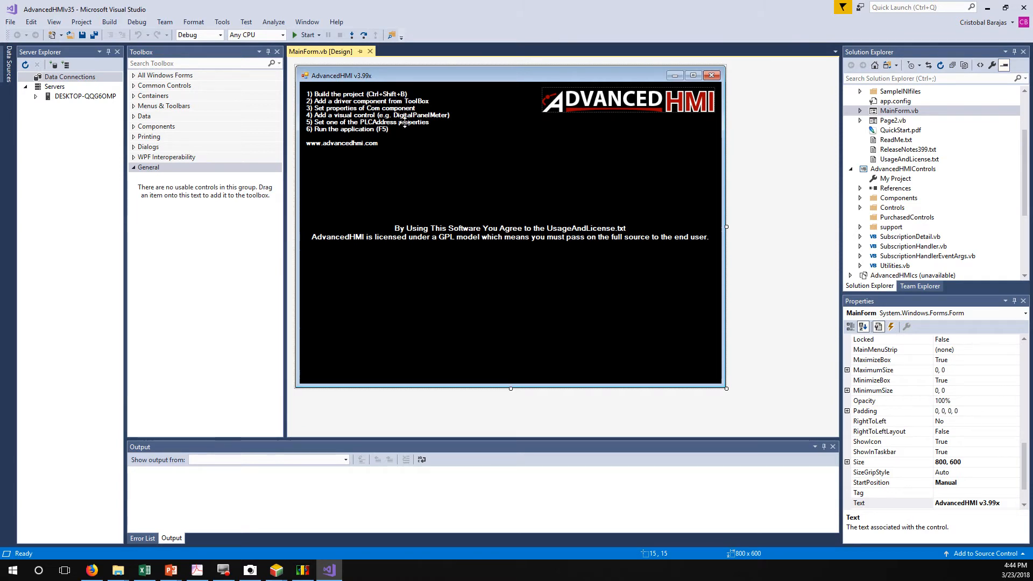
key("ctrl+shift+b")
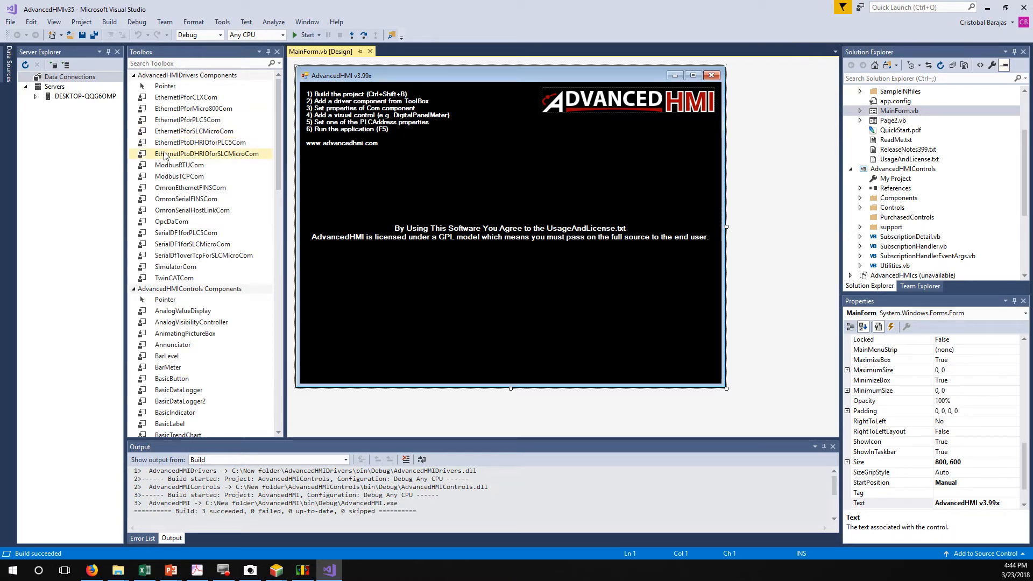
- Add a ModbusRTUCom driver component to the main form
left_click(199, 154)
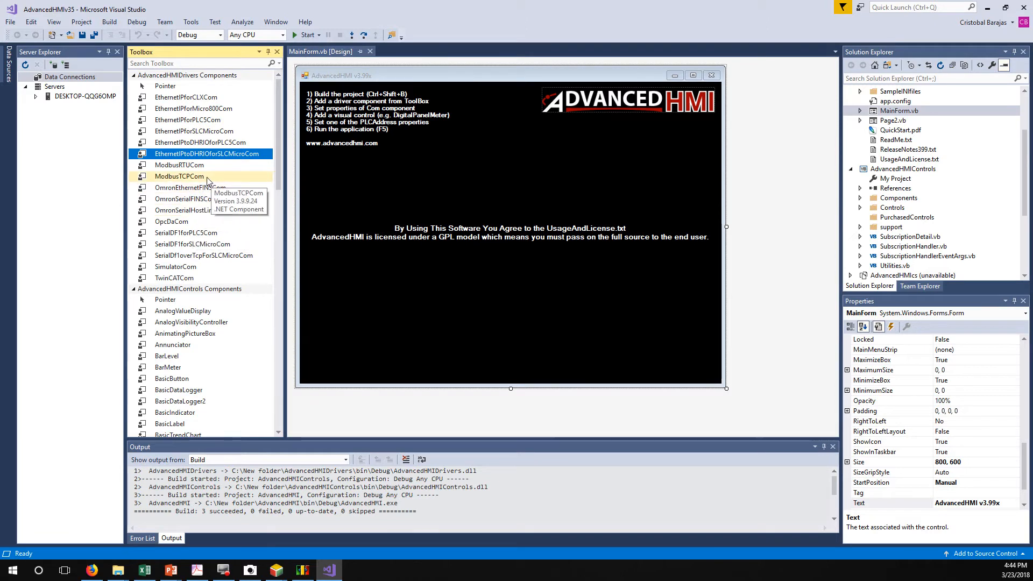
left_click(171, 166)
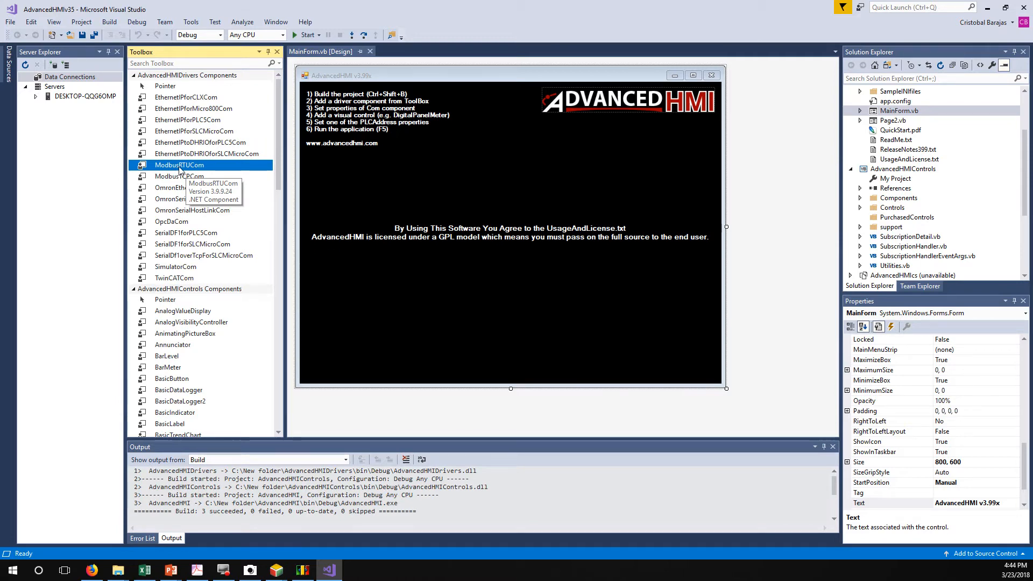
double_click(181, 165)
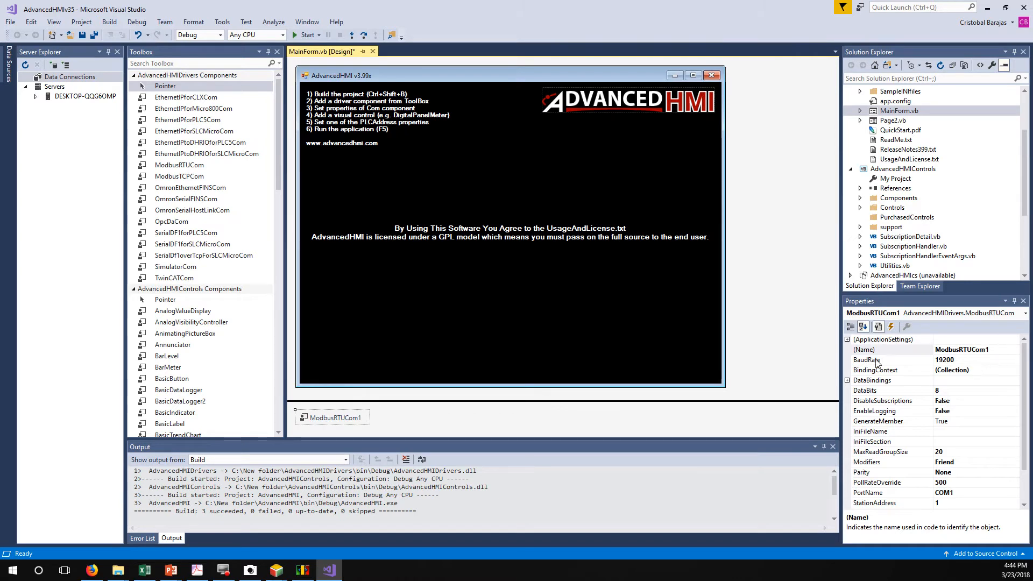
- Set the Modbus RTU driver's baud rate to 9600 and its parity to Even
left_click(957, 360)
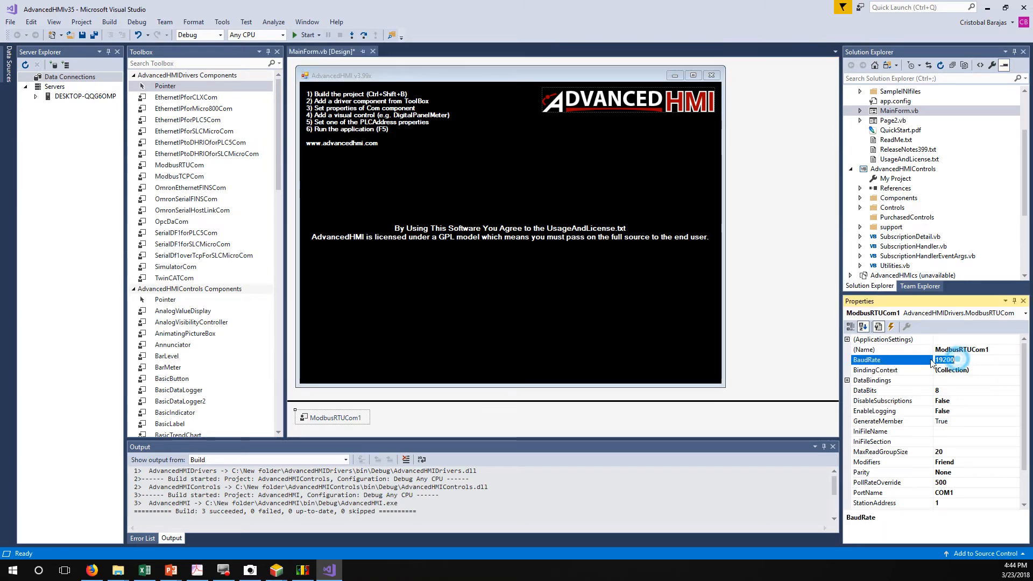
type("960")
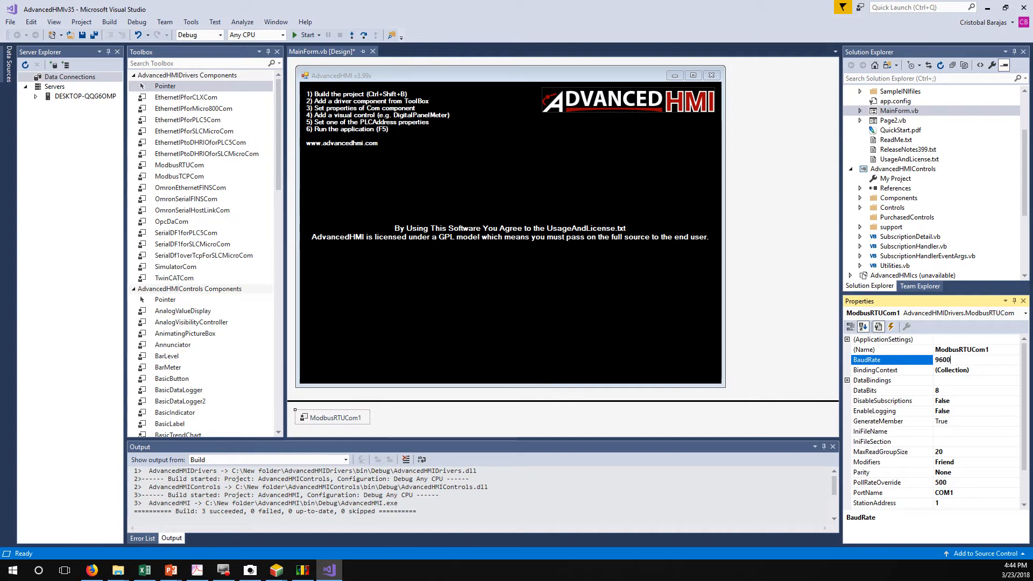
key("Return")
left_click(942, 392)
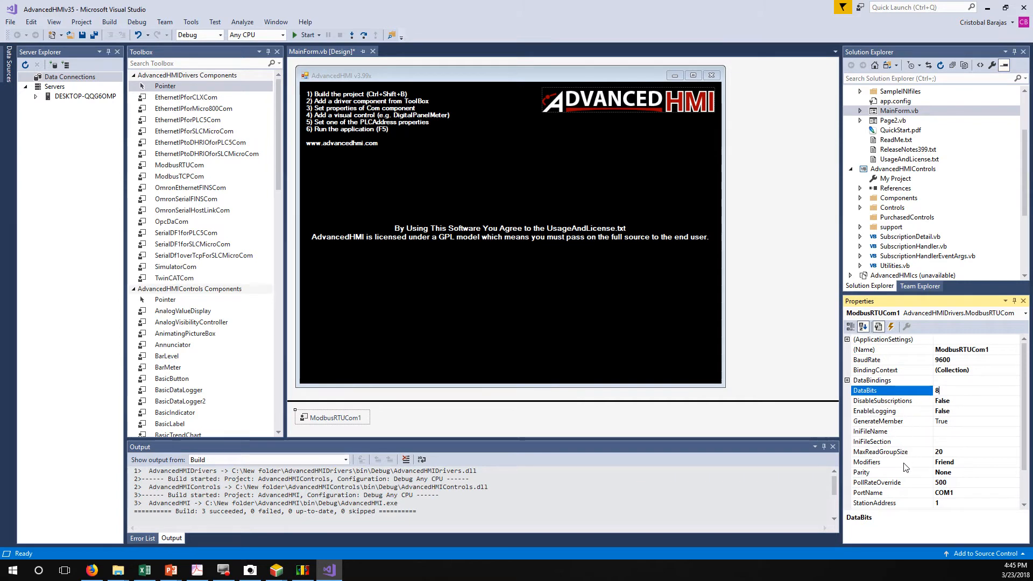
left_click(893, 474)
left_click(959, 470)
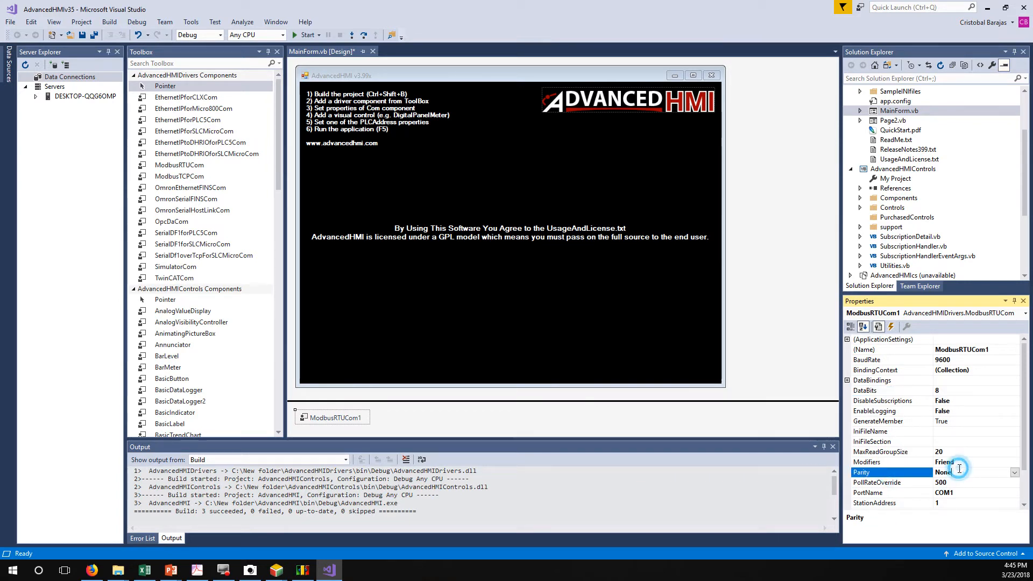
left_click(1015, 473)
left_click(943, 503)
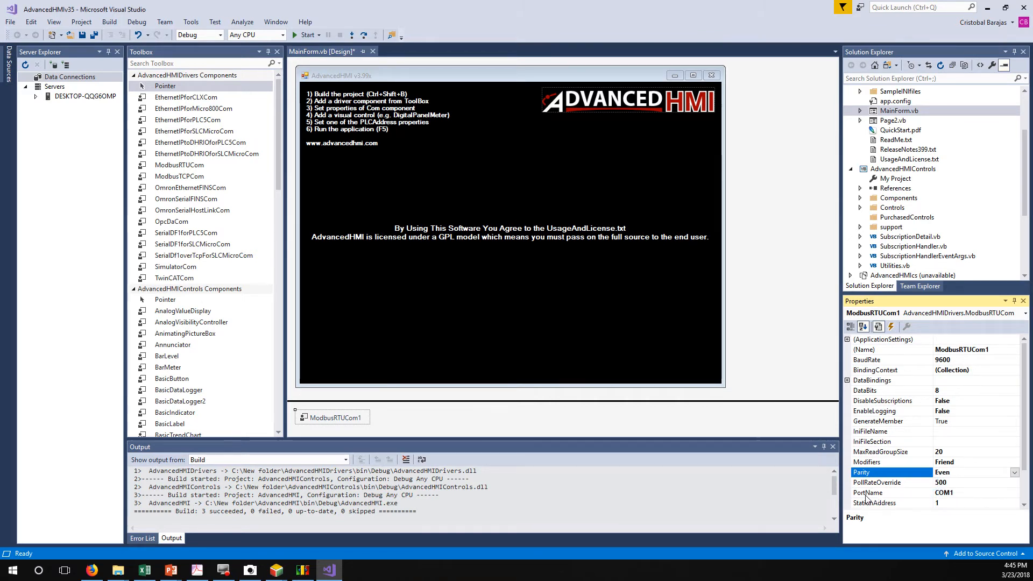
- Set the driver's port name to COM8 and rename the component ModbusRTUCom8
left_click(973, 494)
left_click_drag(950, 493, 960, 492)
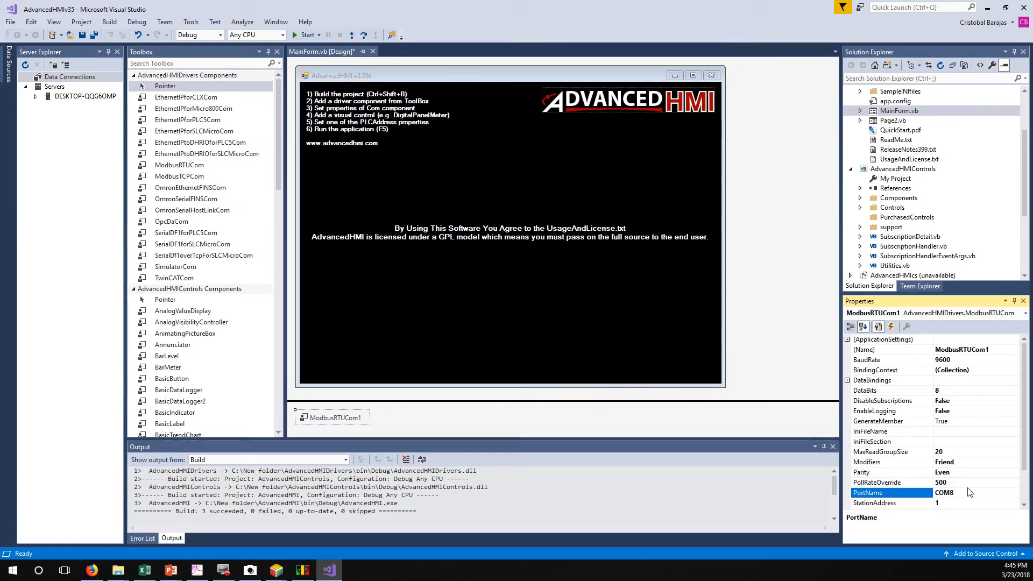
left_click(939, 504)
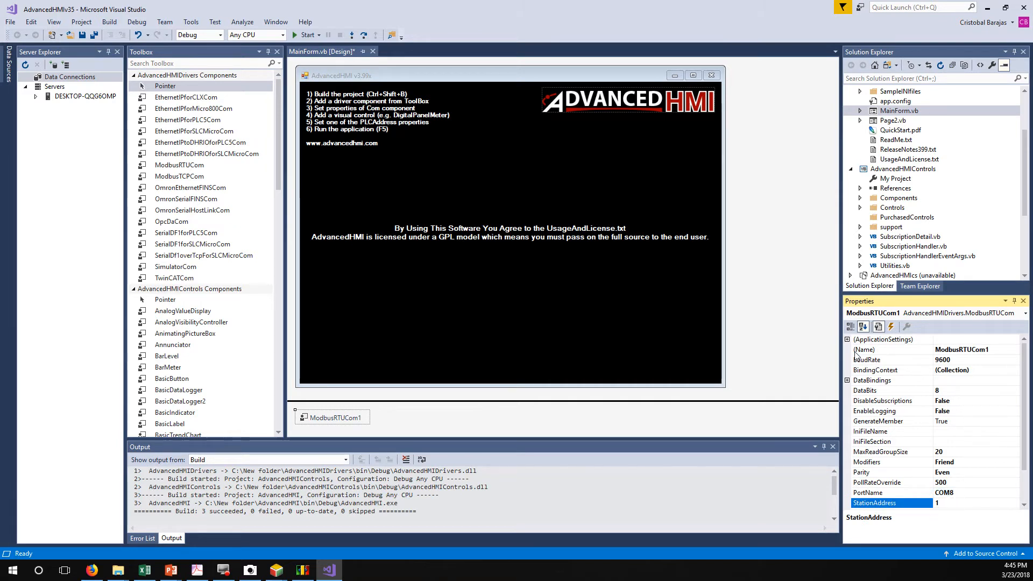
left_click(942, 351)
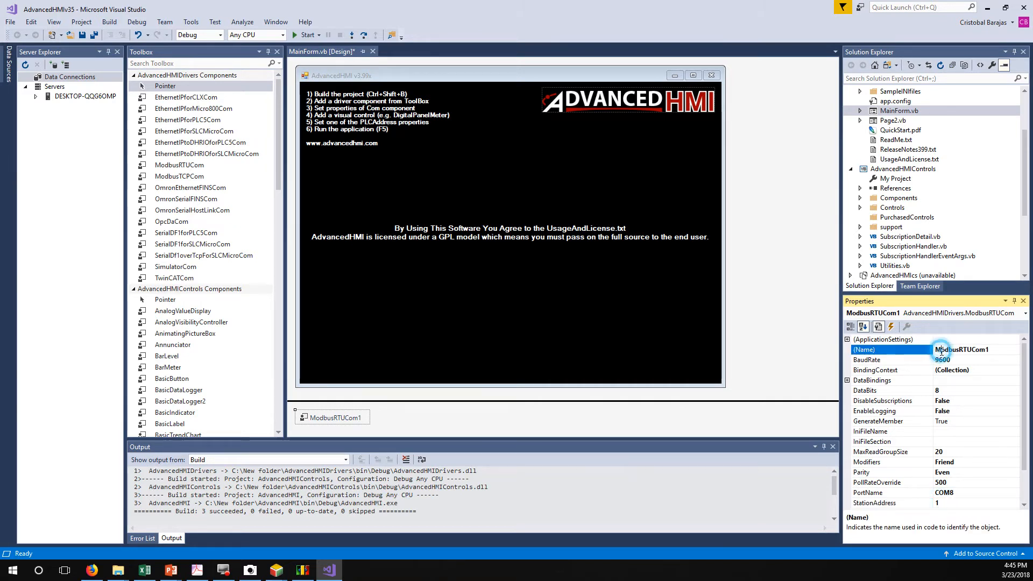
left_click_drag(986, 352, 990, 351)
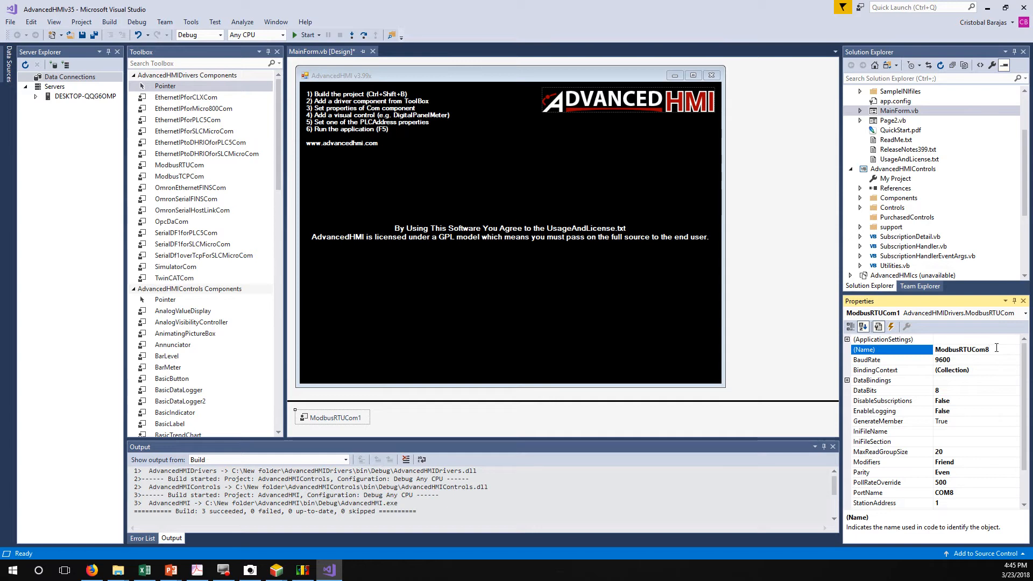
left_click(739, 318)
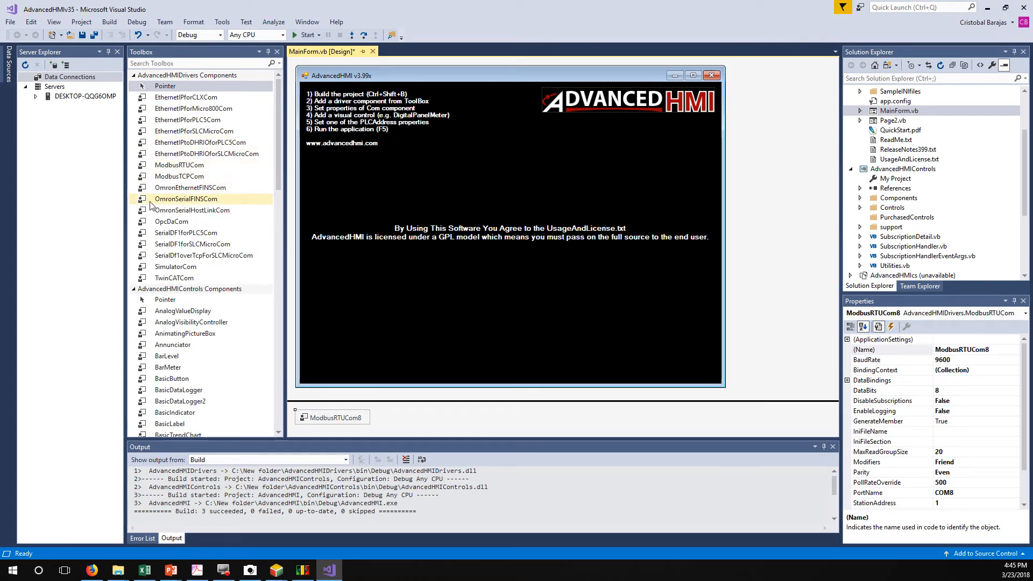
- Place a DigitalPanelMeter below the license text on the main form, about 214 by 93 pixels at about 68, 349
left_click(278, 181)
left_click_drag(278, 181, 278, 223)
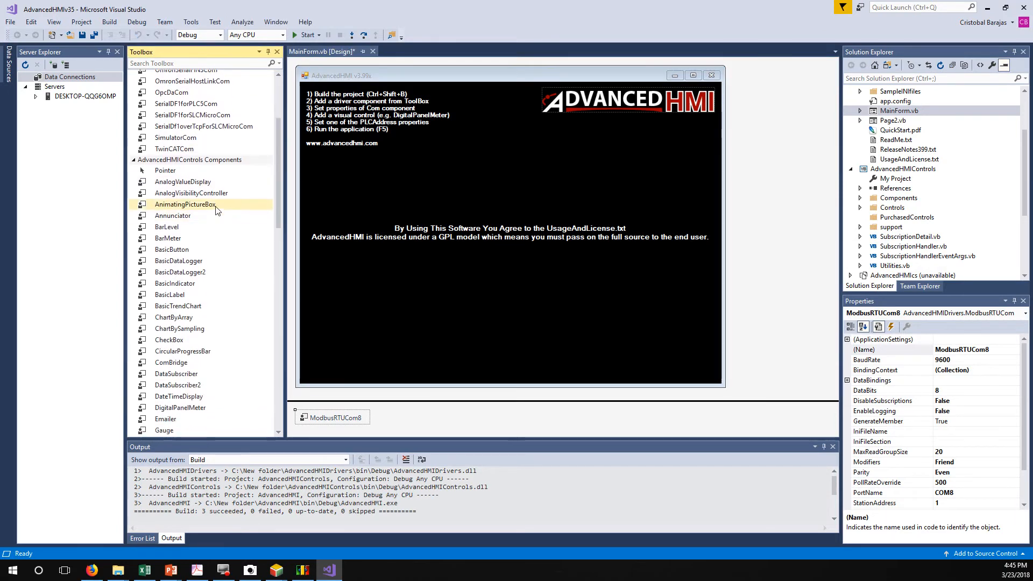
left_click(180, 410)
left_click_drag(176, 411, 380, 296)
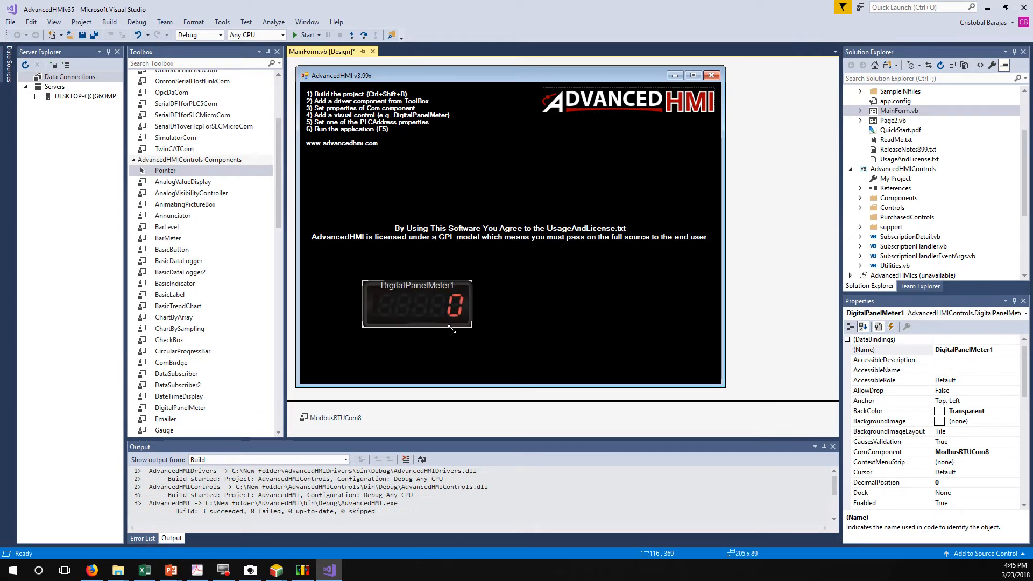
left_click_drag(439, 325, 413, 314)
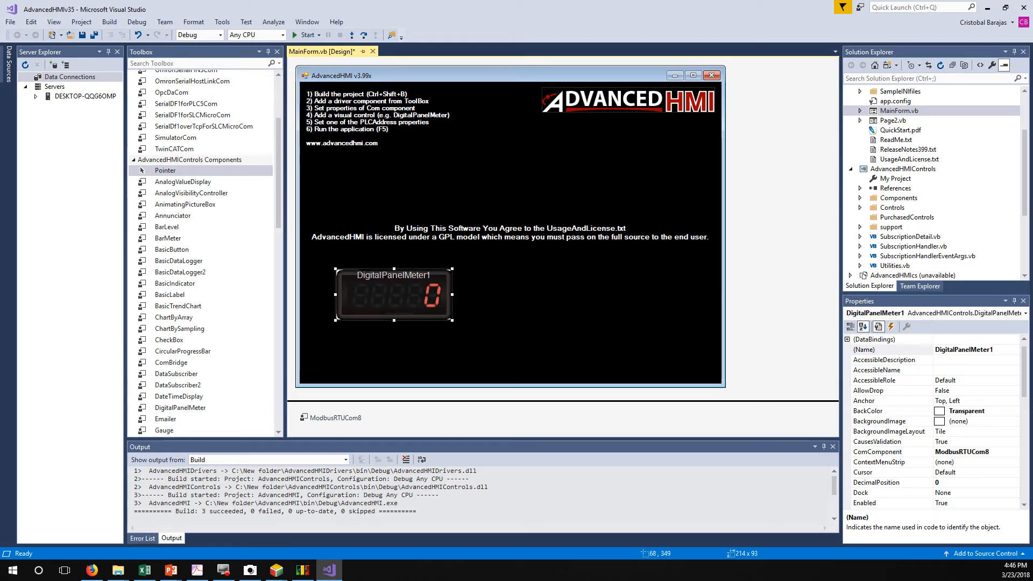
mouse_move(1024, 398)
left_mouse_down()
mouse_move(1025, 444)
mouse_move(1025, 401)
left_mouse_up()
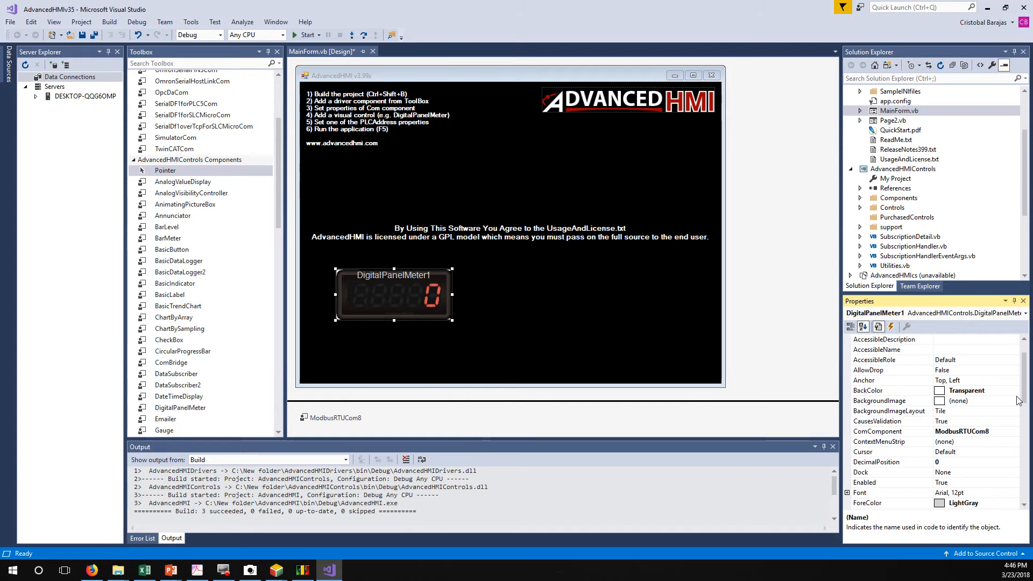
left_click_drag(1024, 399, 1024, 465)
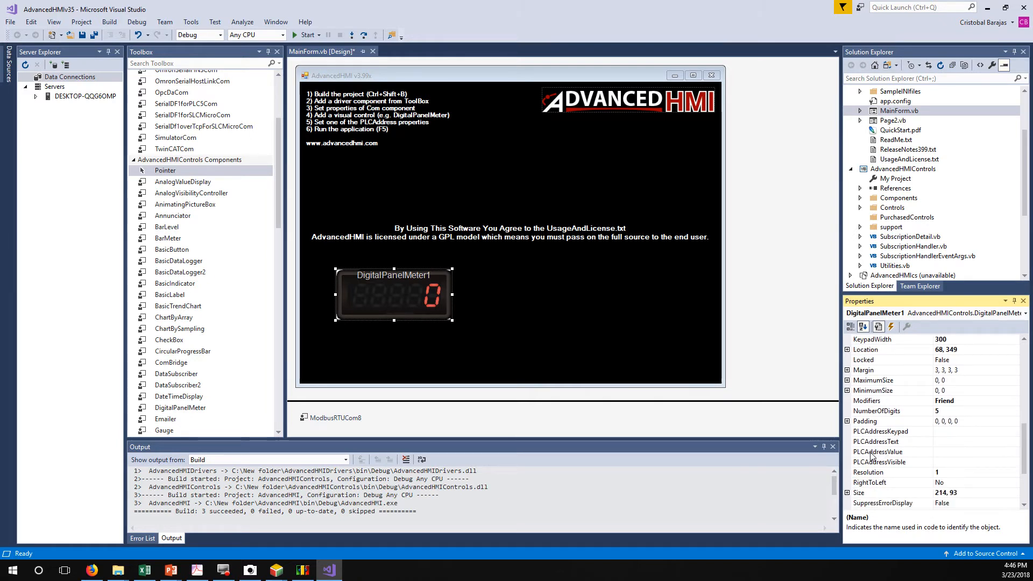
left_click(952, 453)
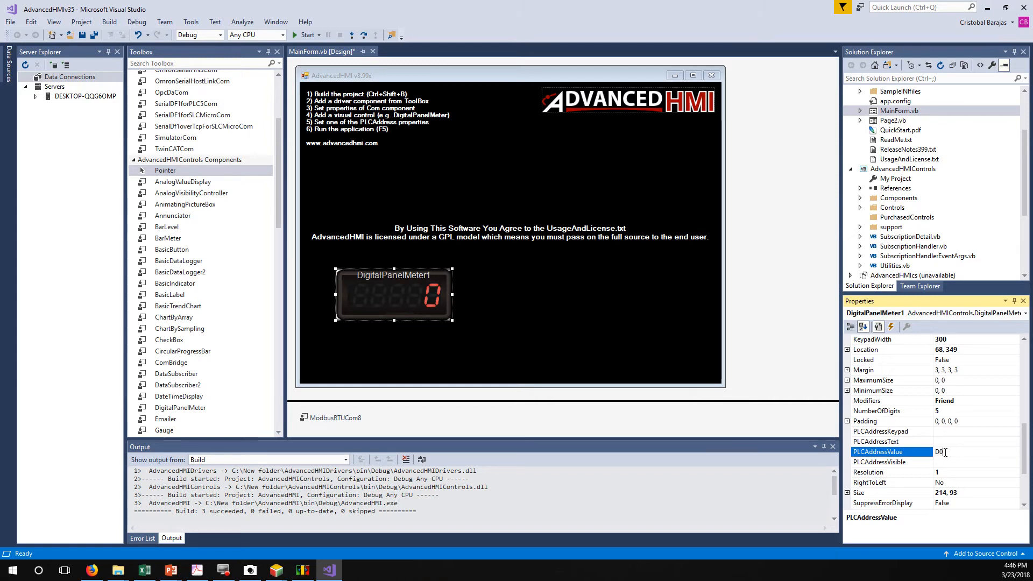
key("BackSpace")
type("T")
double_click(945, 451)
- Switch to the Table 4.4 PDF in Acrobat and examine the MODBUS address ranges for the D registers
left_click(197, 570)
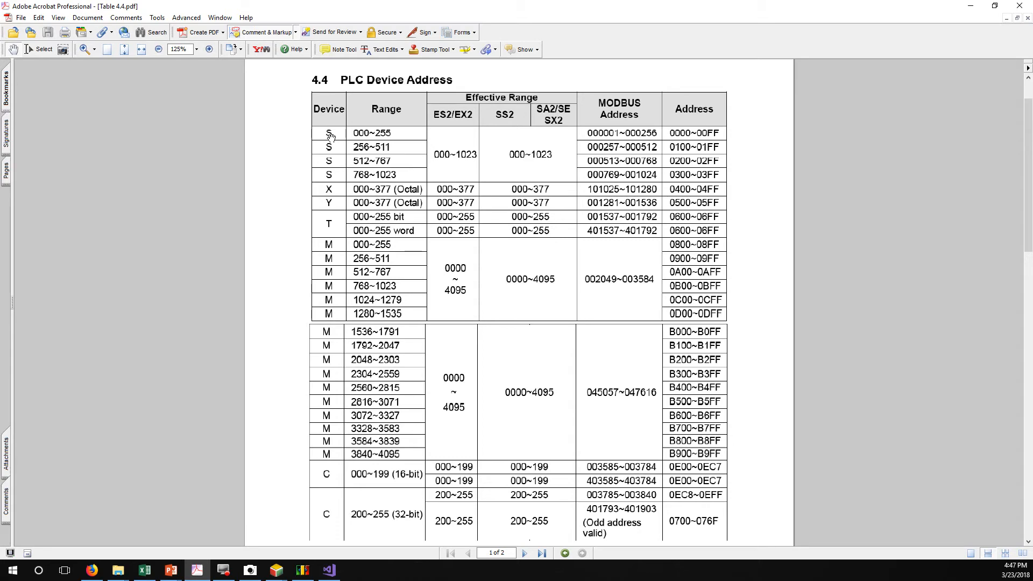
scroll(346, 266, "down", 5)
scroll(347, 266, "down", 9)
scroll(347, 266, "up", 2)
scroll(346, 266, "up", 1)
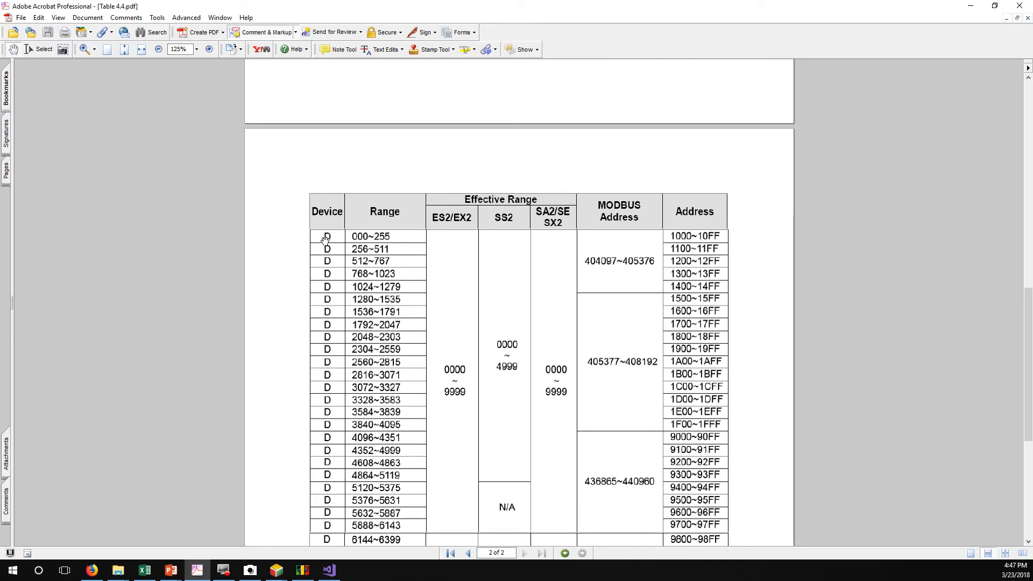
scroll(355, 242, "up", 2)
scroll(356, 245, "down", 2)
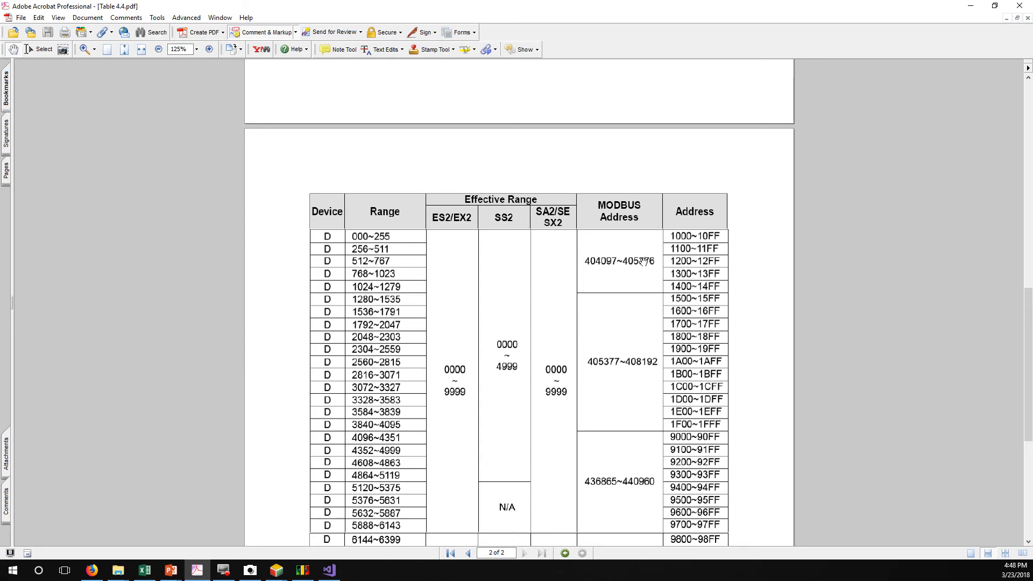
- Switch to the Delta DVP Modbus address table in Excel and look through its device, MODBUS and PLC address columns
left_click(144, 575)
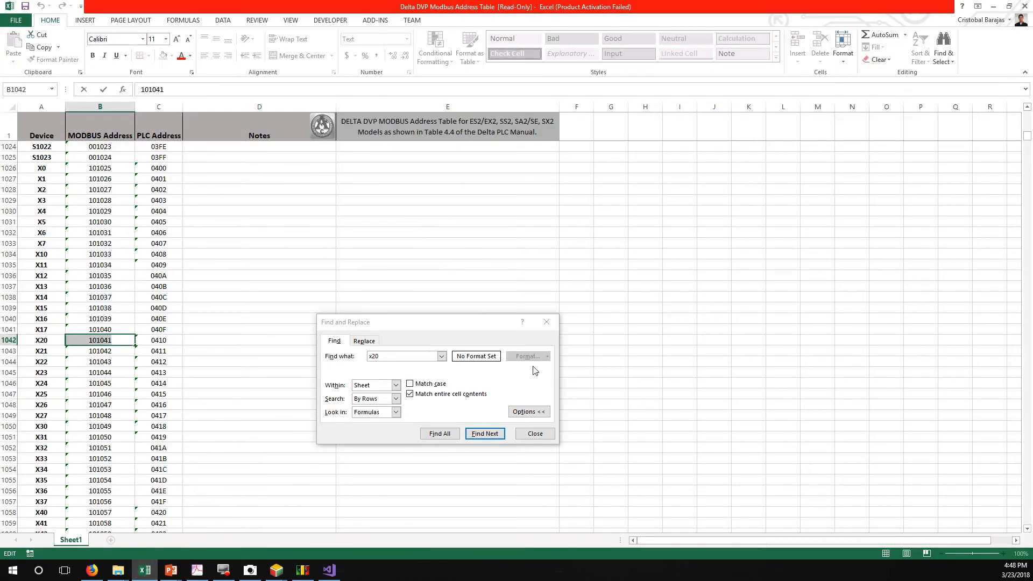
left_click(545, 331)
scroll(11, 190, "up", 8)
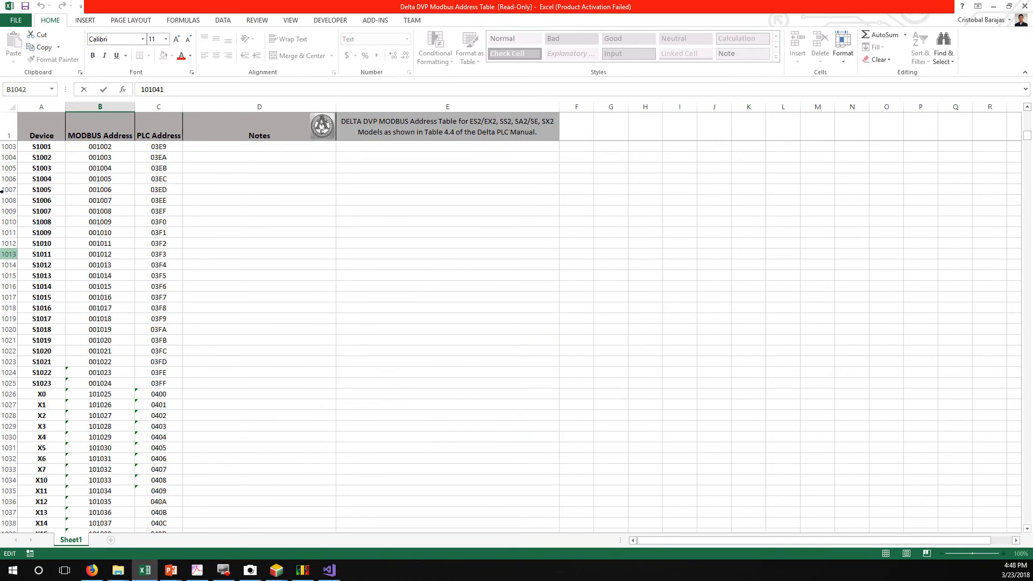
scroll(10, 190, "up", 16)
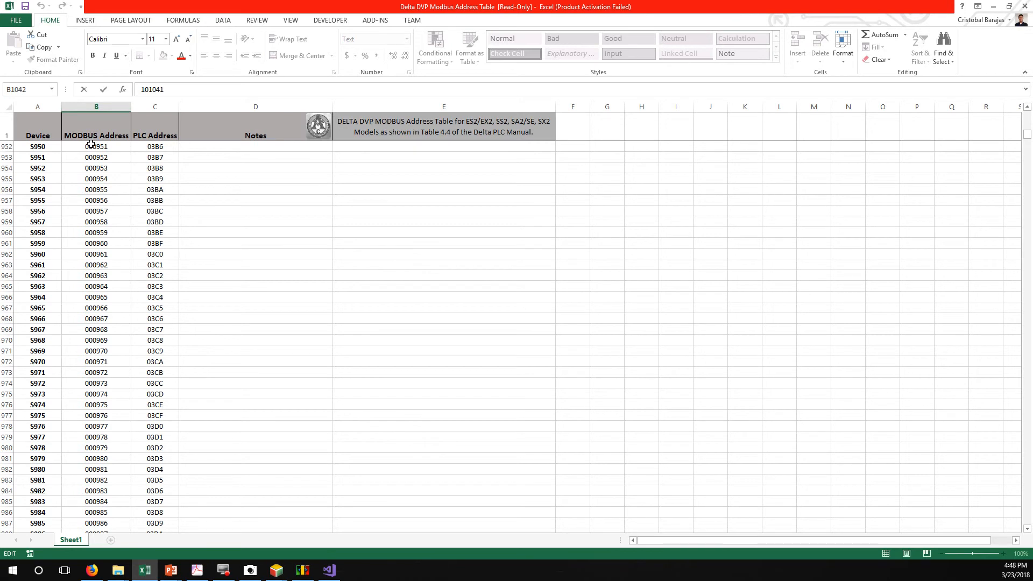
left_click(153, 143)
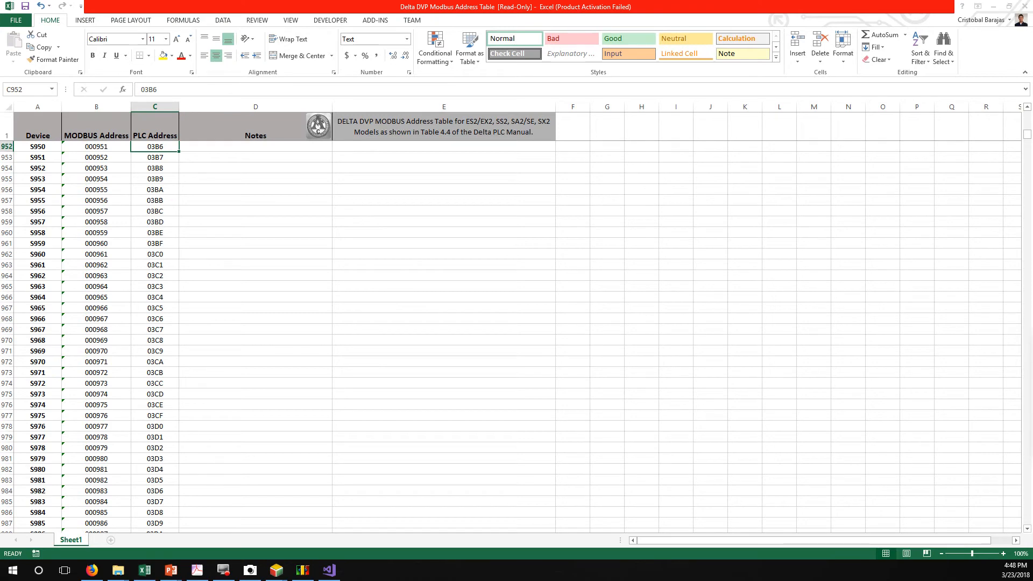
- Search the address table for device d0, matching entire cell contents, and select its MODBUS address
key("ctrl+f")
left_click(327, 282)
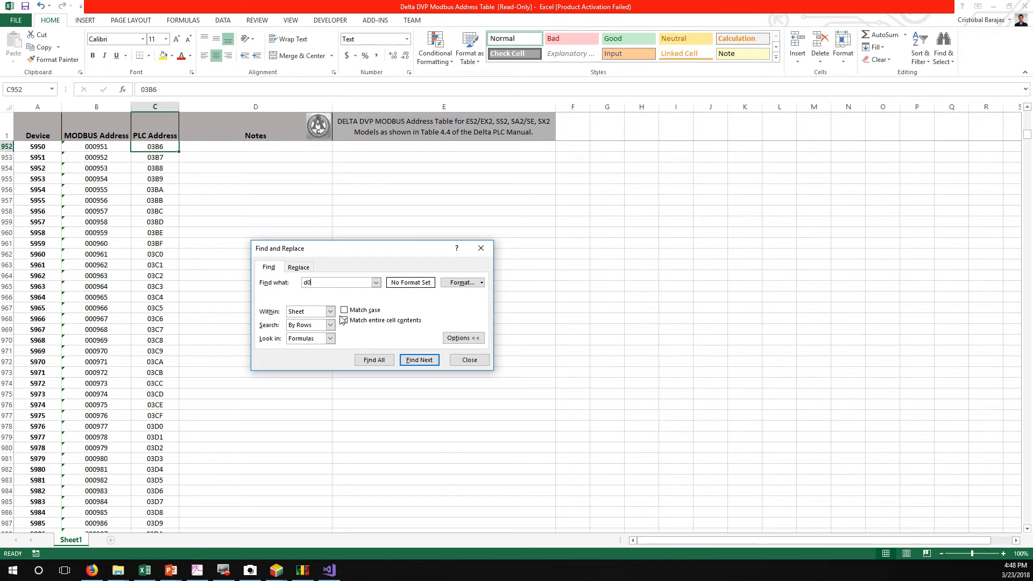
left_click(419, 360)
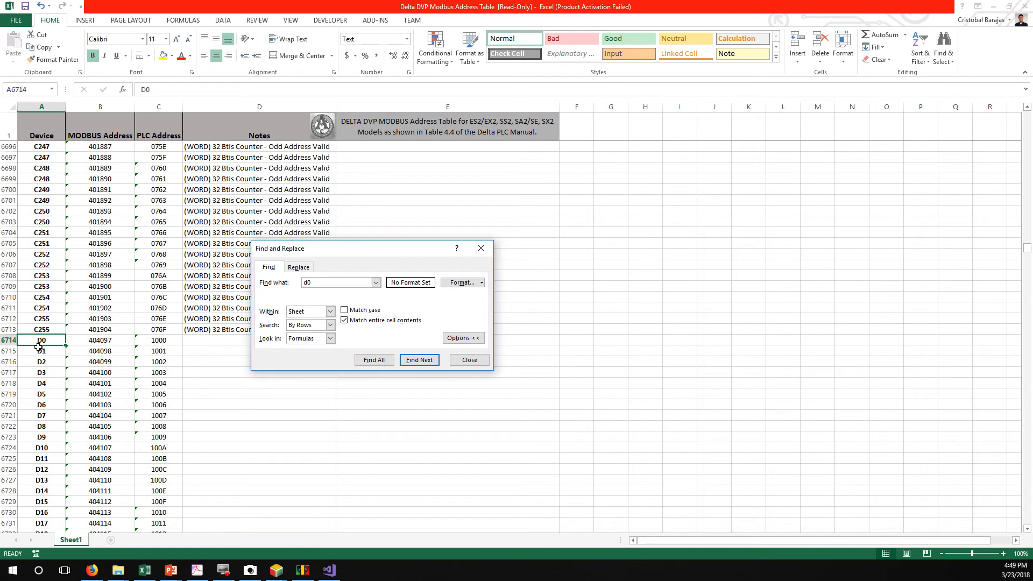
left_click(103, 342)
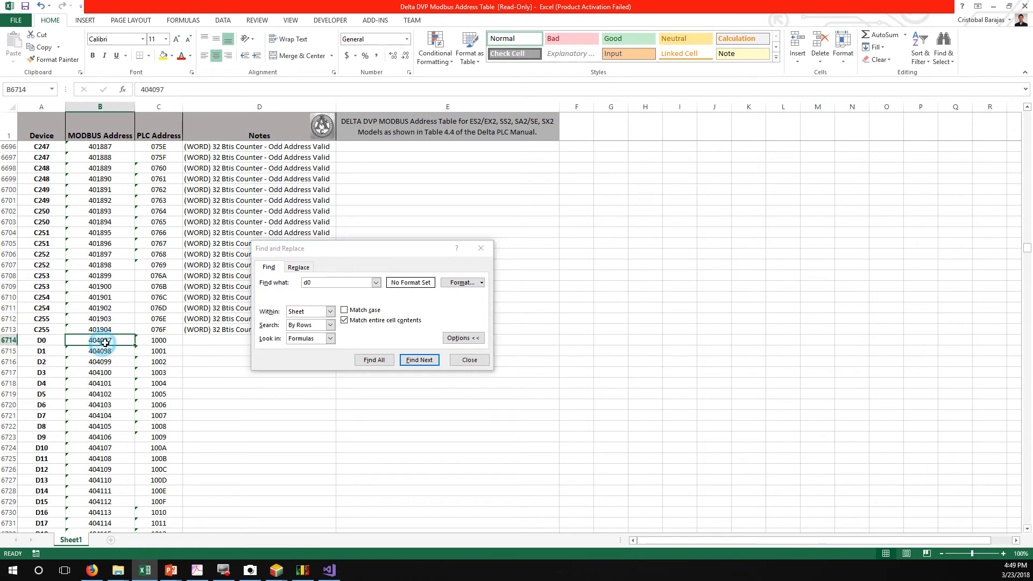
double_click(105, 342)
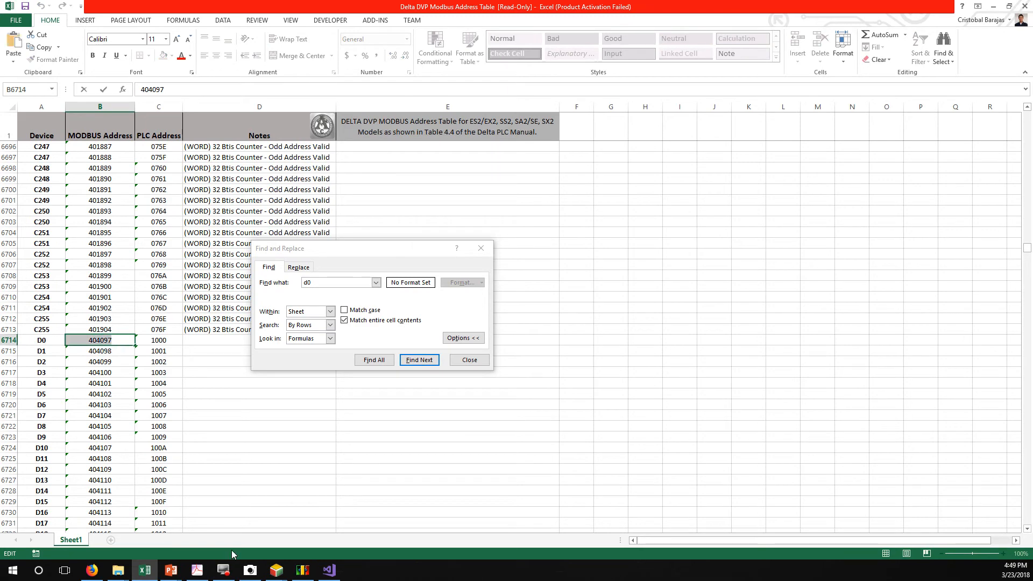
- Switch back to Visual Studio and set the digital panel meter's PLCAddressValue to 404097
left_click(329, 571)
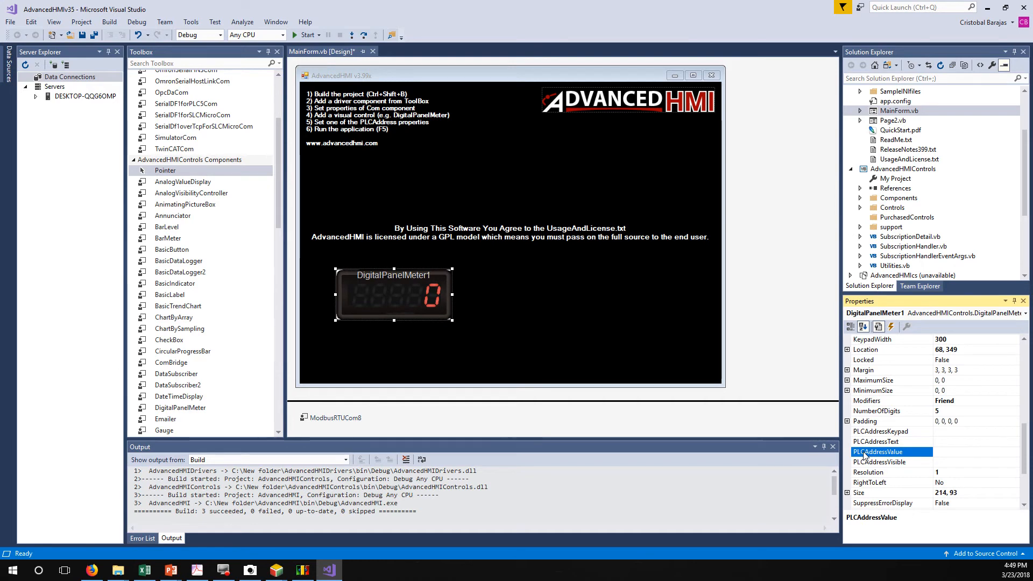
left_click(943, 453)
type("404097")
left_click(508, 334)
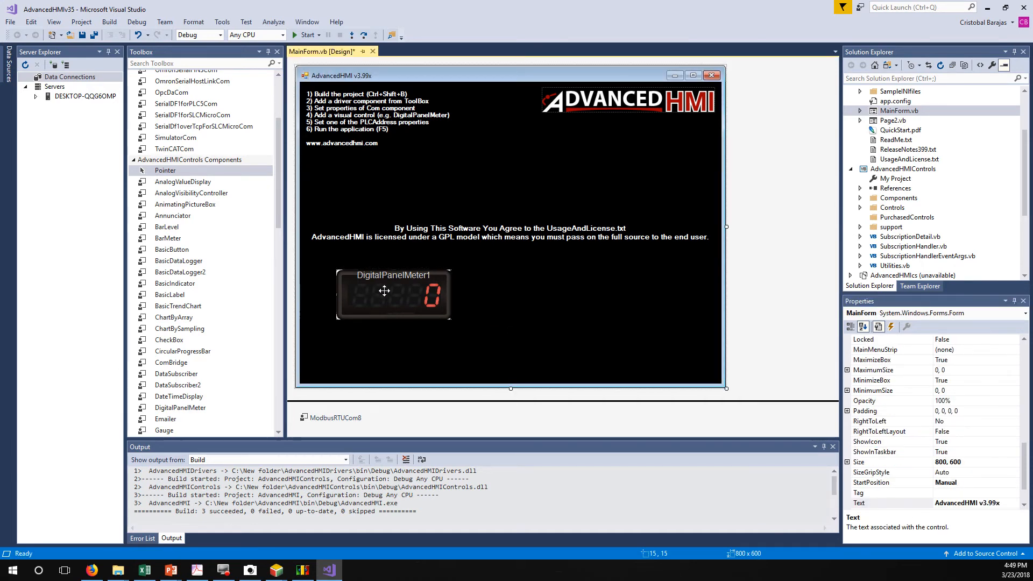
- Add an Annunciator control to the form, to the right of the digital panel meter
left_click_drag(277, 194, 311, 206)
left_click_drag(173, 128, 614, 309)
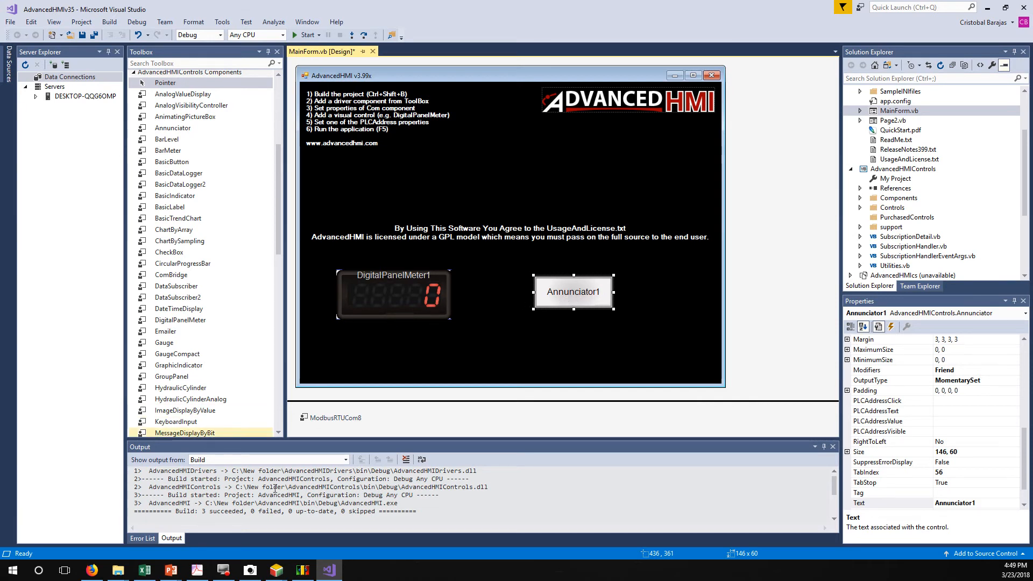
- Switch to the Delta DVP Modbus address table in Excel and search for device m20
left_click(144, 571)
left_click(325, 283)
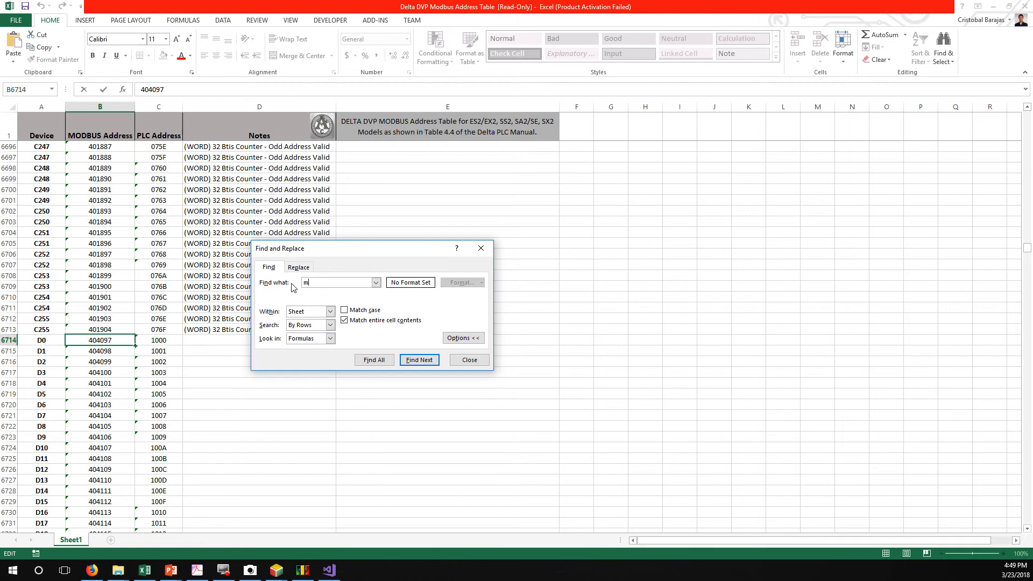
key("Return")
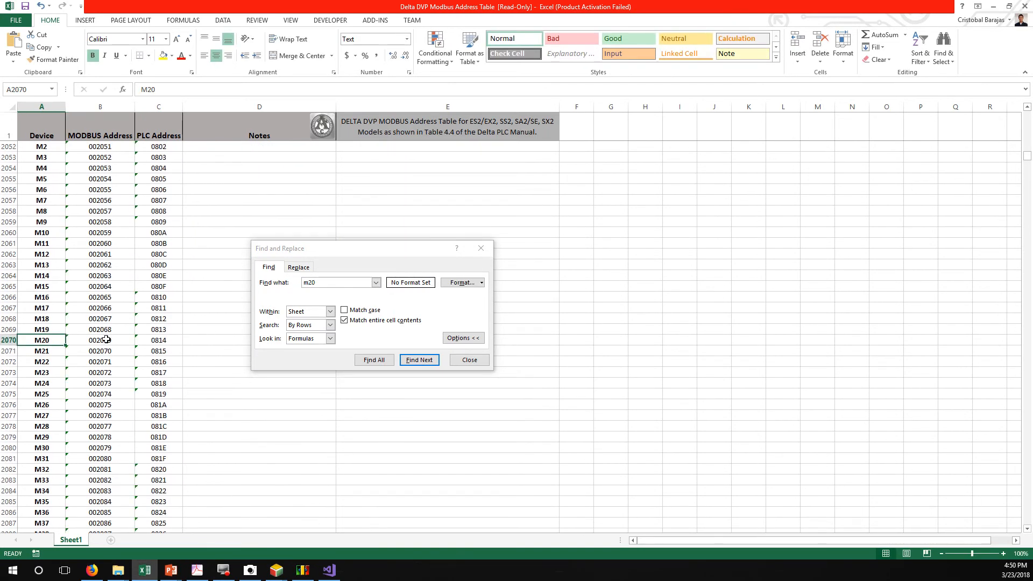
- Search the address table for device X20 and select its MODBUS address
left_click(304, 284)
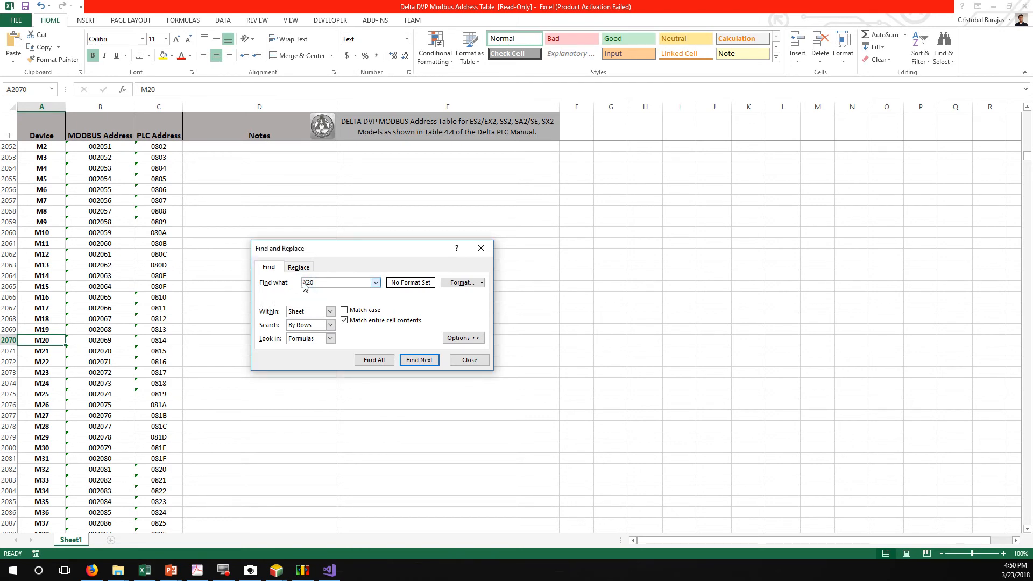
key("Return")
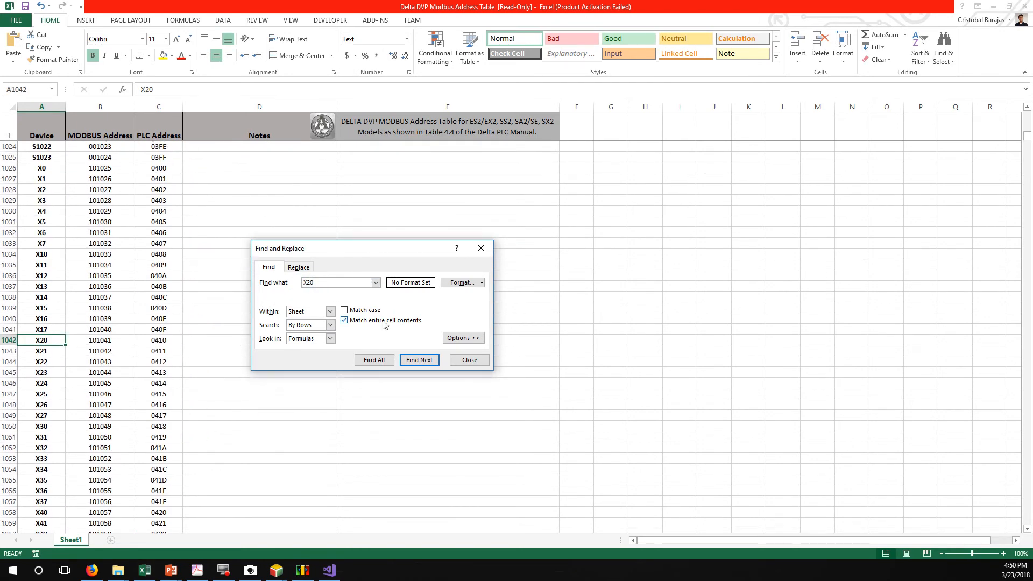
left_click(108, 340)
double_click(111, 340)
double_click(112, 340)
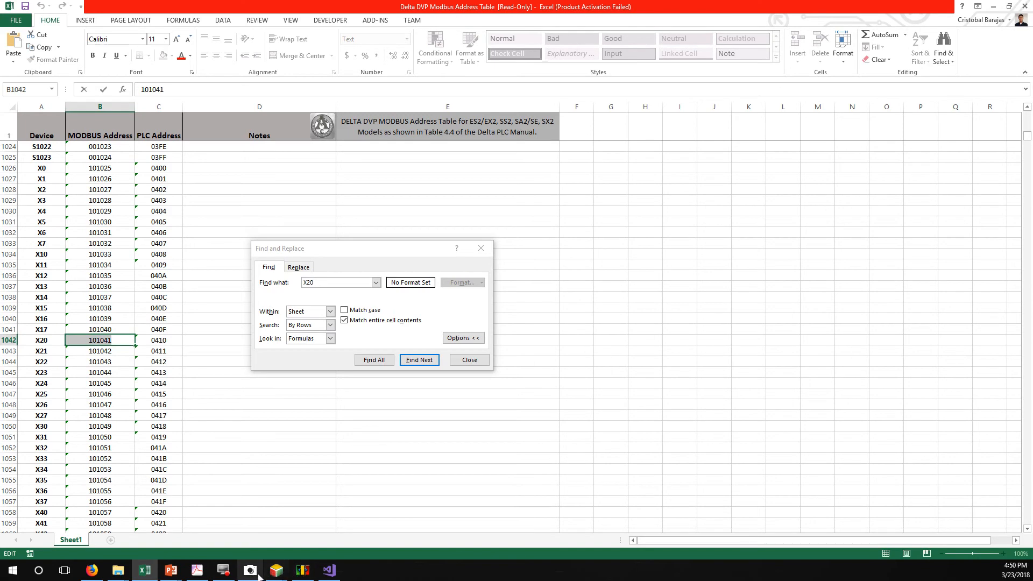
- Switch back to Visual Studio and set the annunciator's PLCAddressValue to 101041
left_click(323, 572)
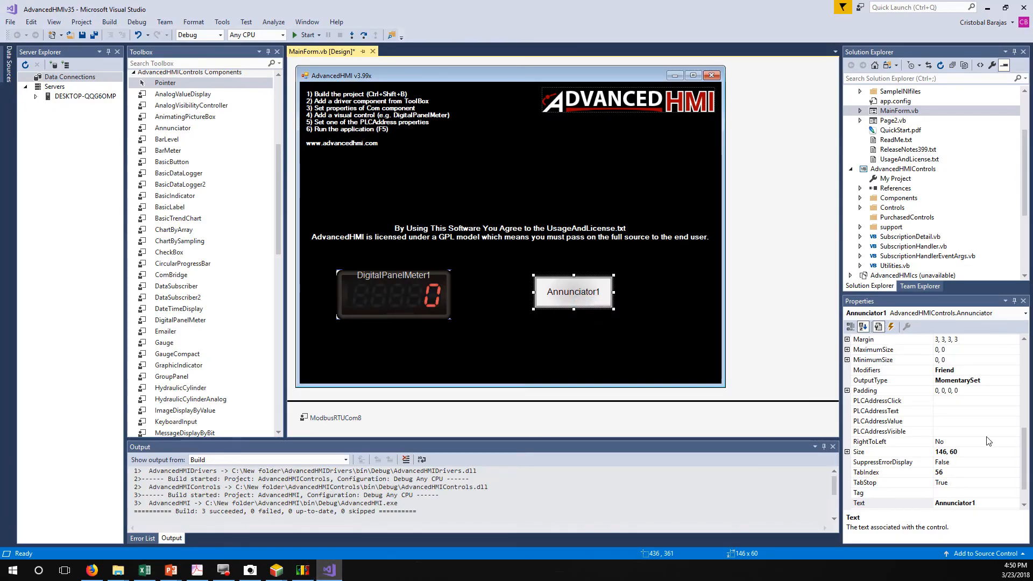
scroll(990, 468, "down", 1)
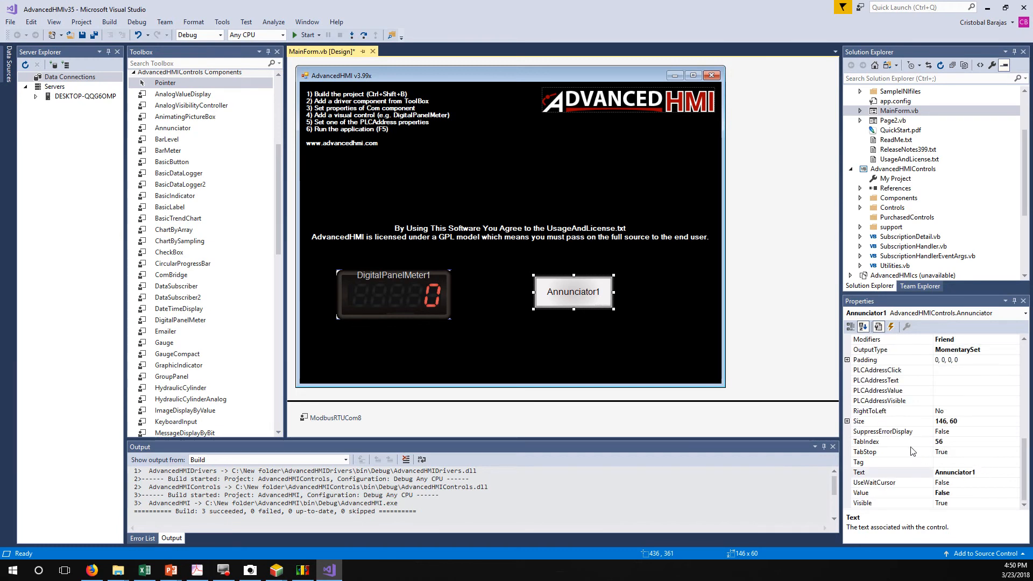
scroll(917, 461, "up", 1)
left_click(908, 421)
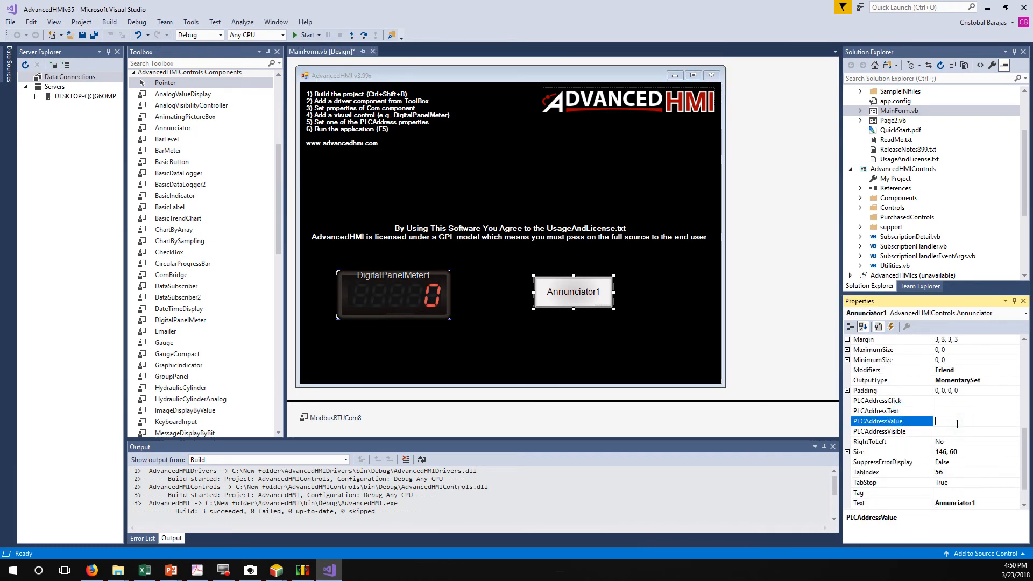
type("101041")
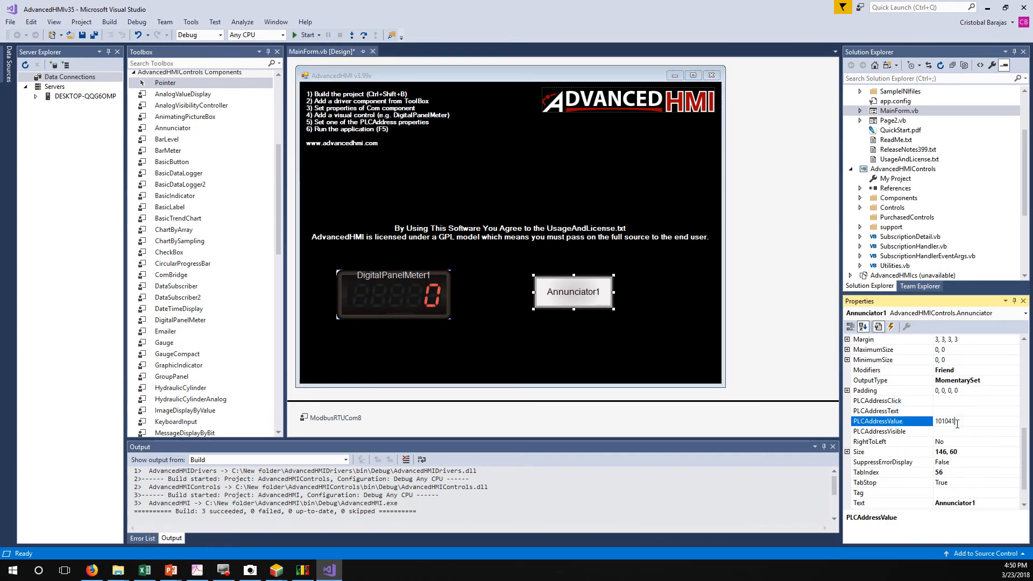
left_click(633, 323)
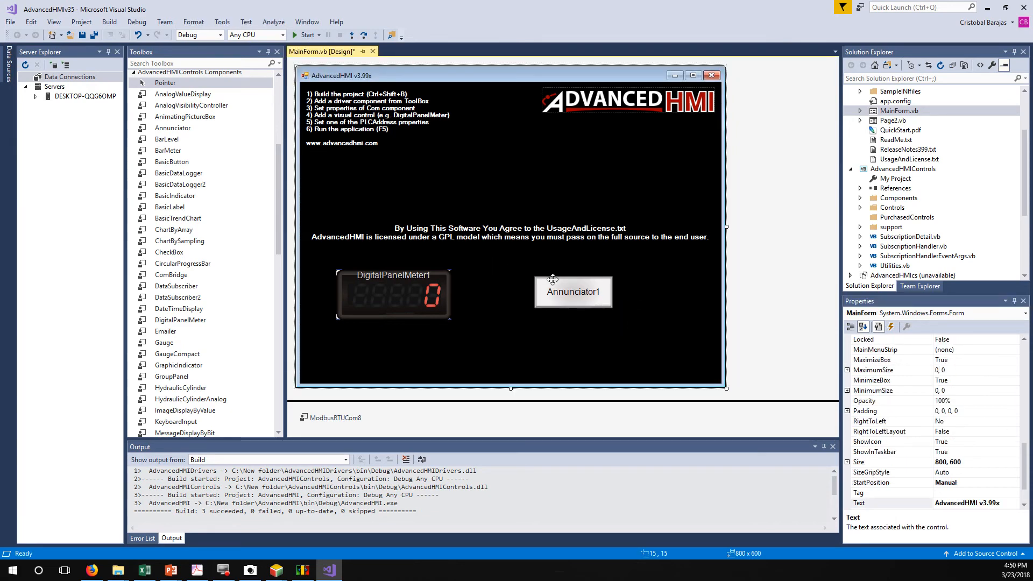
- Move the annunciator close beside the digital panel meter and add a Gauge control to the right of it
left_click_drag(553, 279, 482, 286)
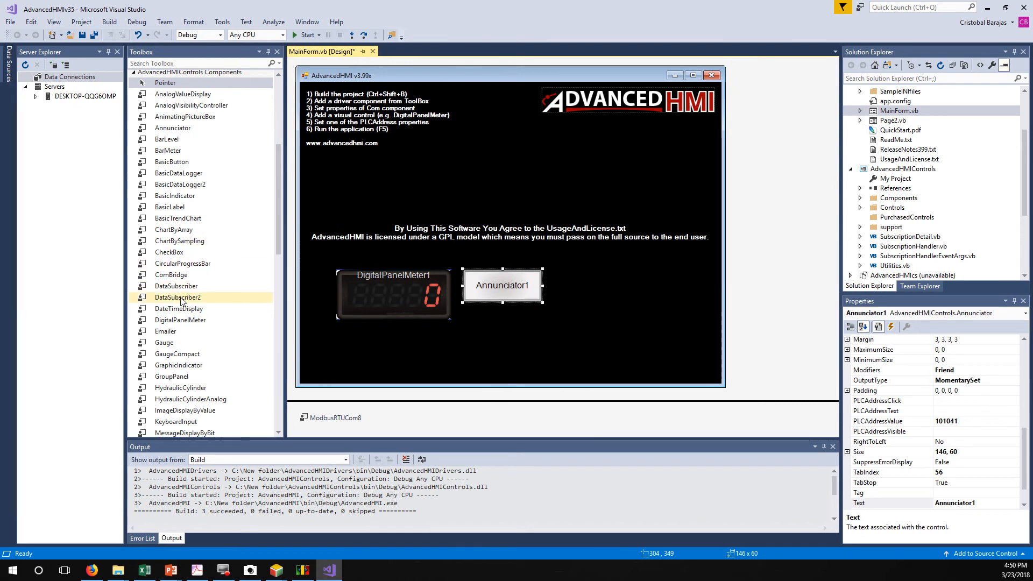
left_click(164, 342)
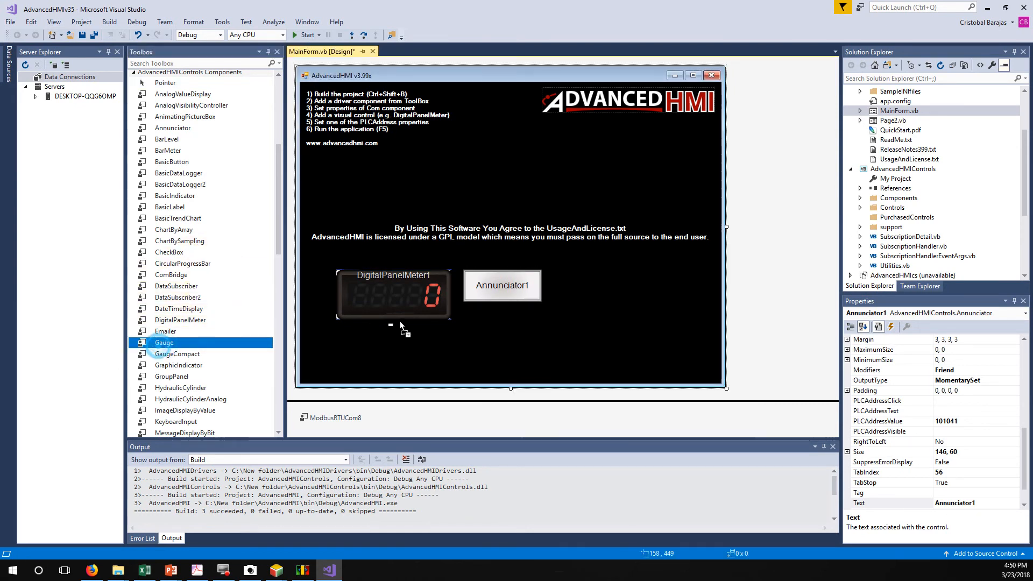
left_click(601, 308)
mouse_move(640, 307)
left_mouse_down()
mouse_move(662, 280)
mouse_move(641, 296)
left_mouse_up()
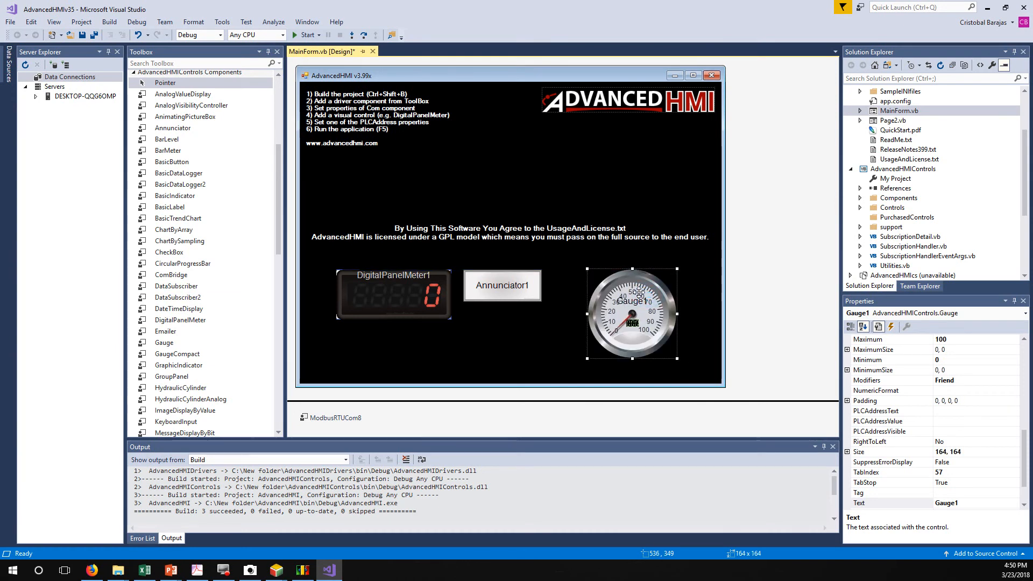
- Copy the digital panel meter's PLCAddressValue 404097 into the gauge's PLCAddressValue, and shift the gauge slightly left
left_click(389, 285)
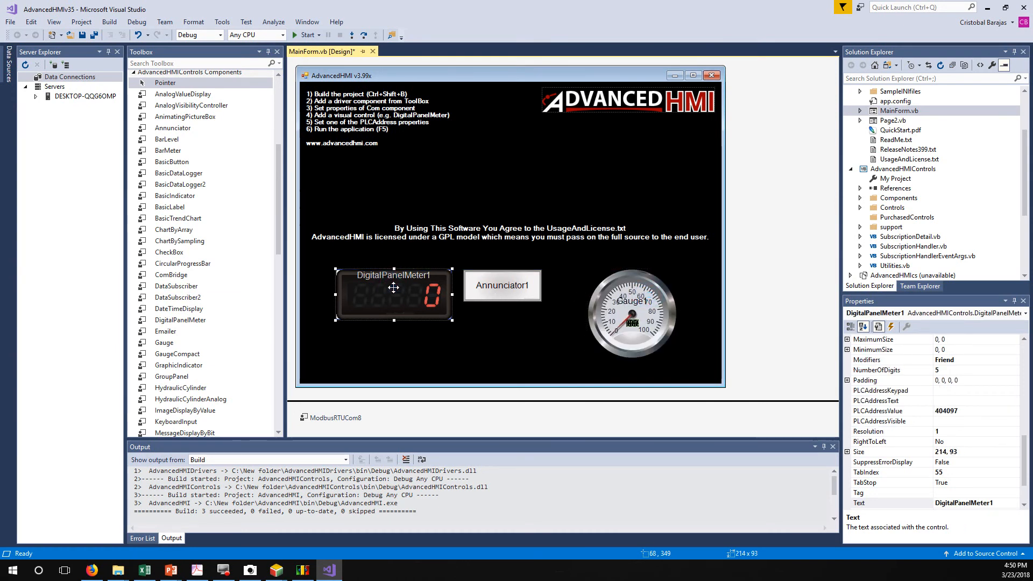
left_click(977, 412)
key("ctrl+c")
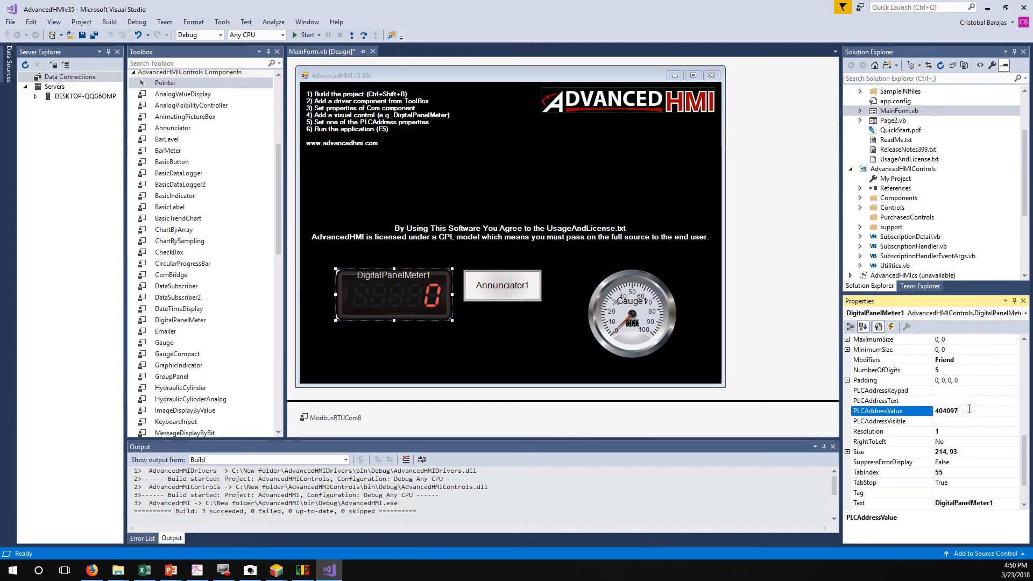
left_click(665, 311)
left_click(936, 411)
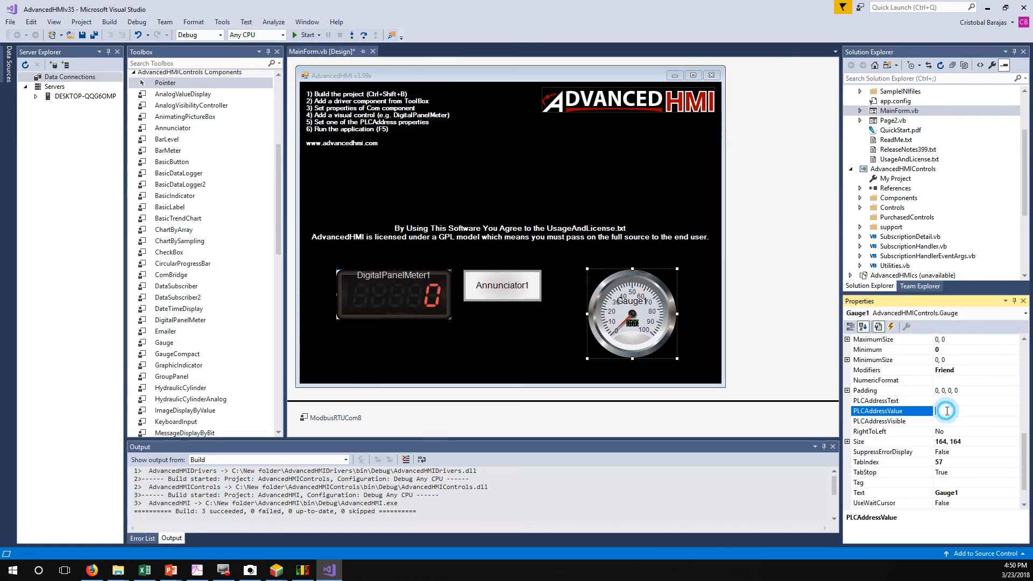
key("ctrl+v")
left_click(706, 360)
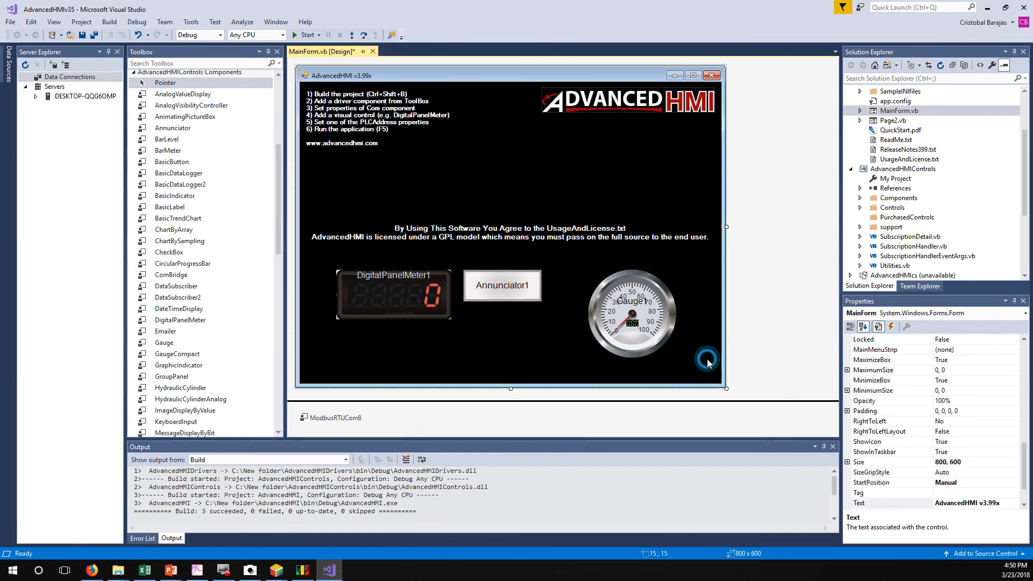
left_click_drag(627, 298, 622, 301)
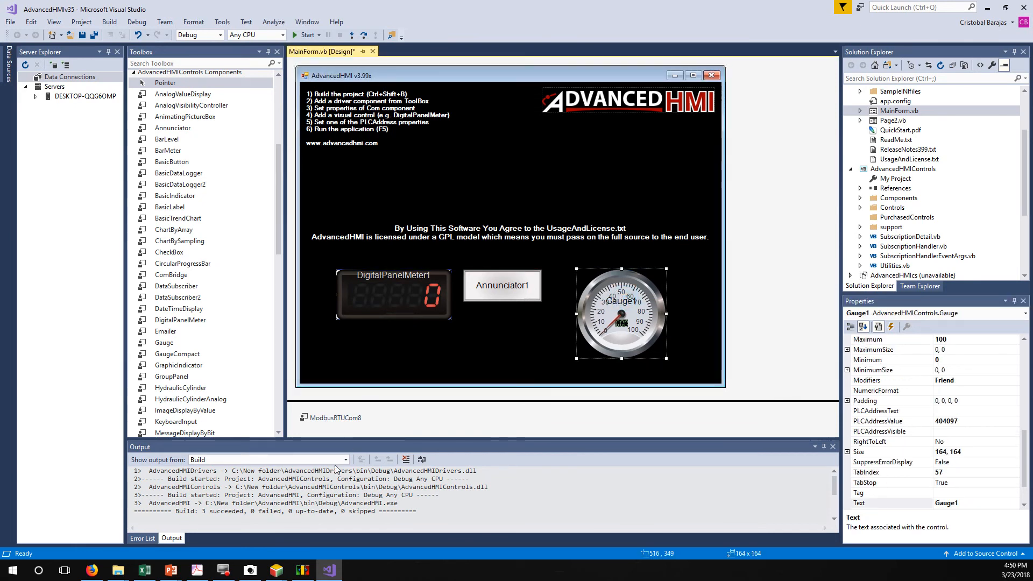
- Review the MODBUS address of X20 in the Excel address table and return to Visual Studio
left_click(144, 569)
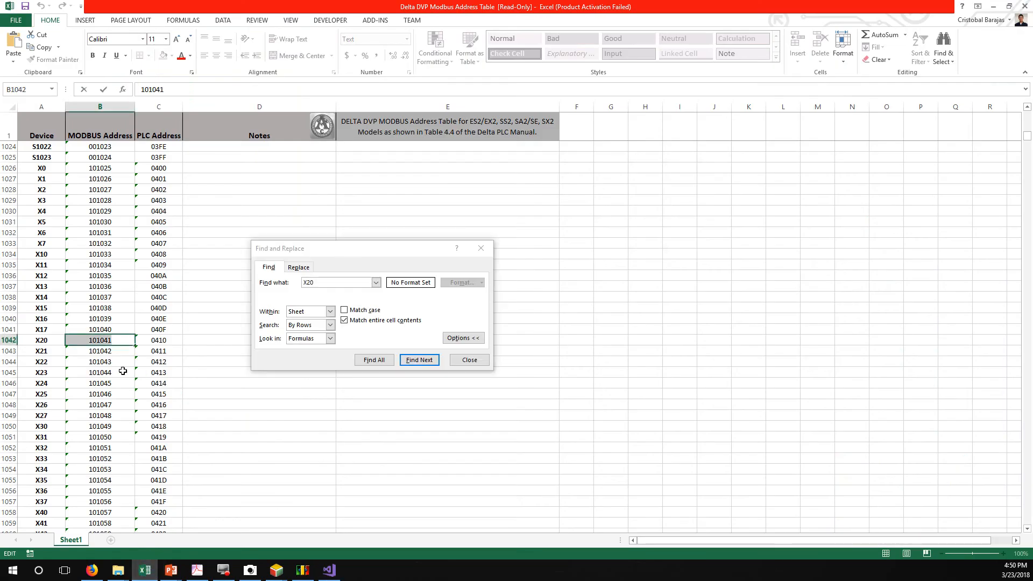
left_click(330, 568)
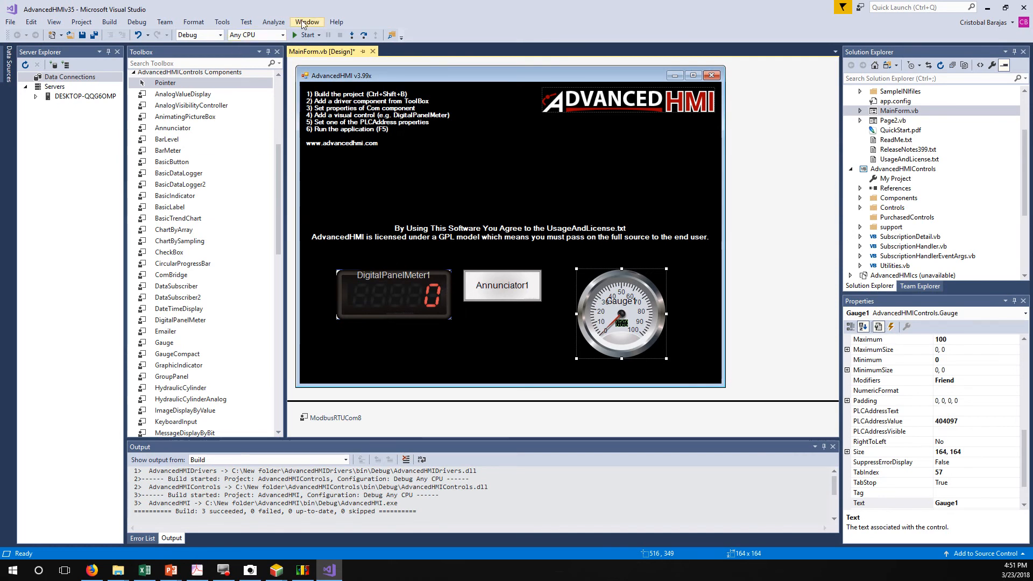
- Run the AdvancedHMI application and arrange its window side by side with the Camera view of the Delta HMI
left_click(306, 35)
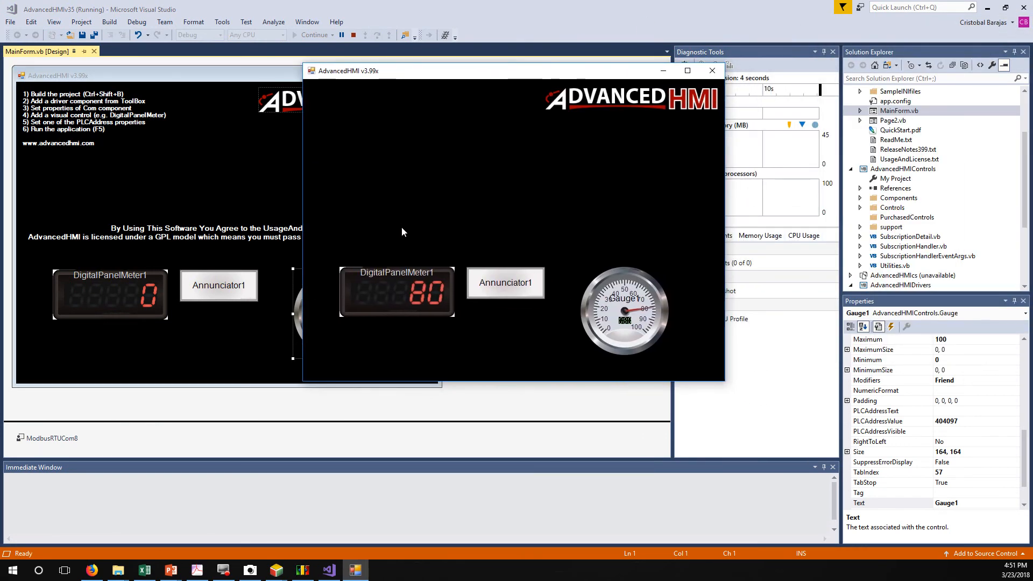
left_click_drag(493, 78, 1, 33)
left_click(851, 227)
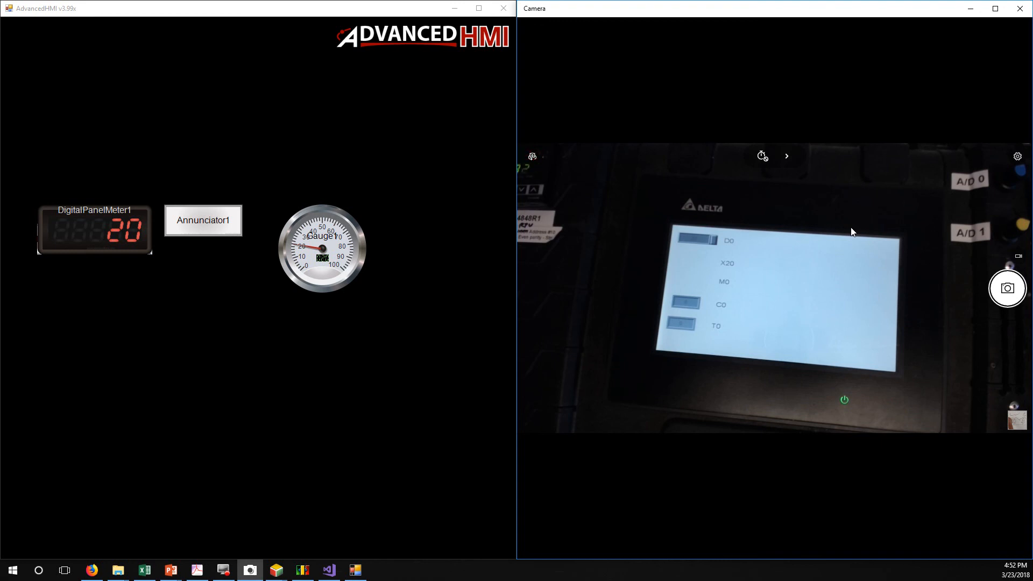
- Minimize the Camera and running AdvancedHMI windows and return to the MainForm designer in Visual Studio
left_click(970, 10)
left_click(460, 9)
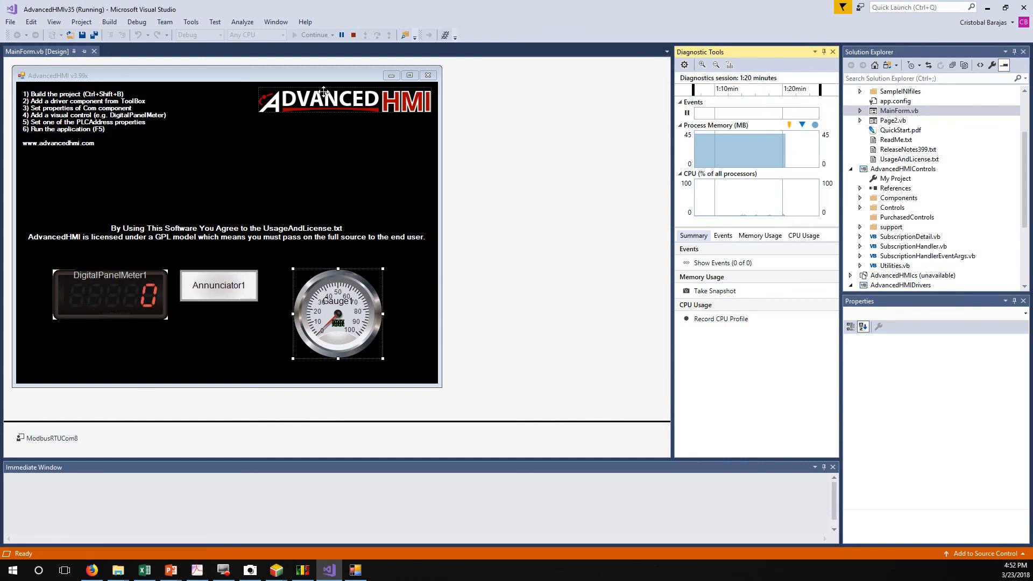
left_click(337, 76)
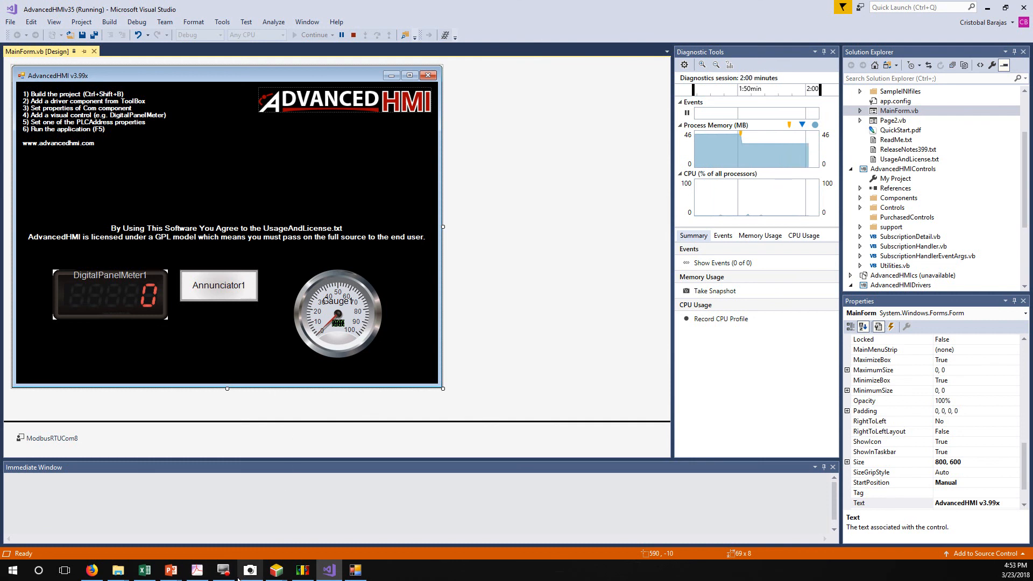
- Switch to the PowerPoint presentation and show the "Thanks for Watching" slide
left_click(171, 571)
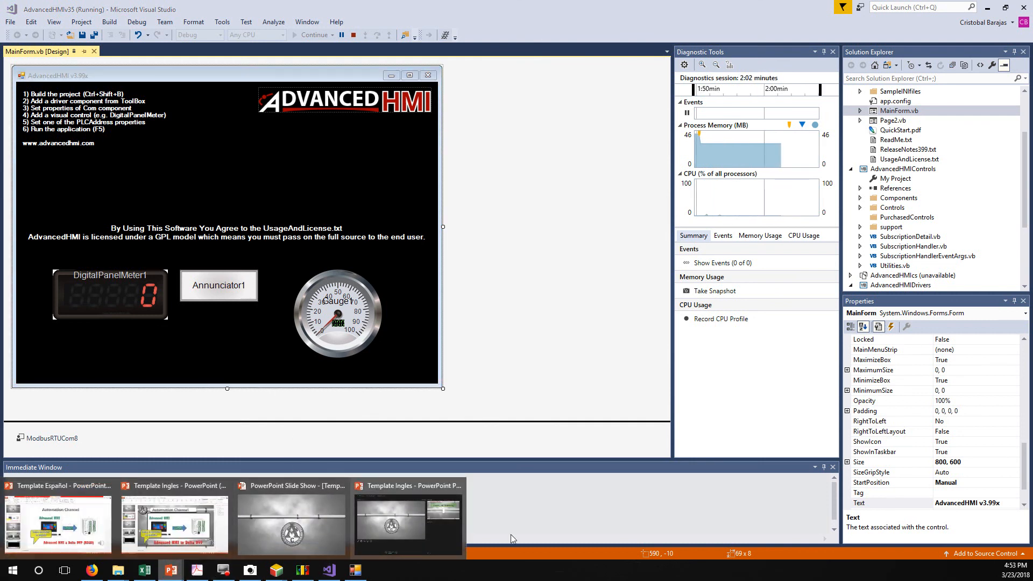
left_click(445, 545)
left_click(992, 438)
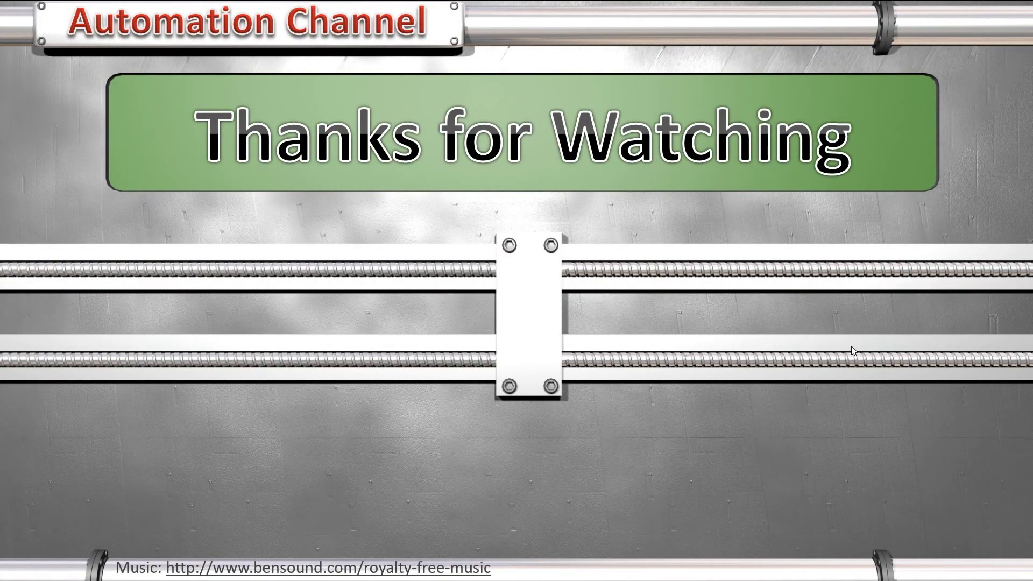